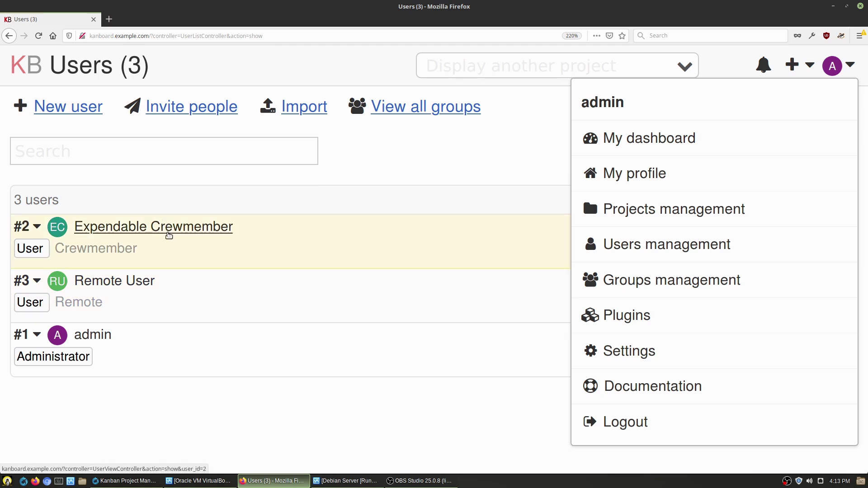
click(512, 142)
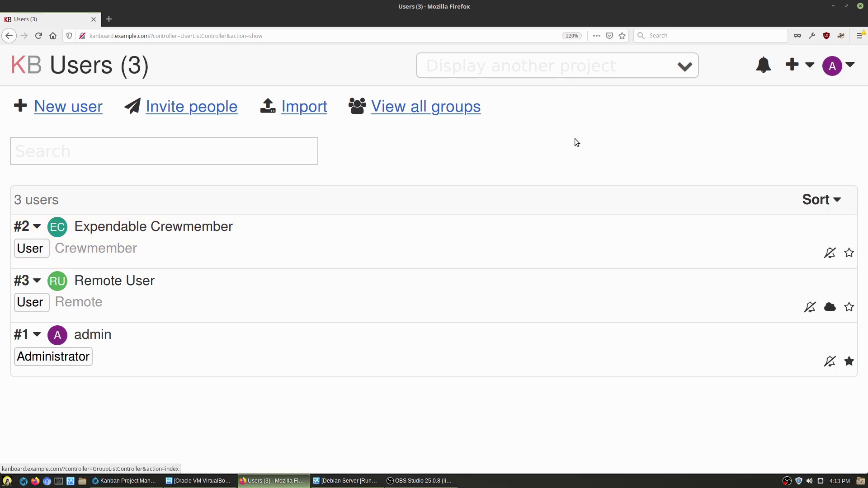
click(850, 66)
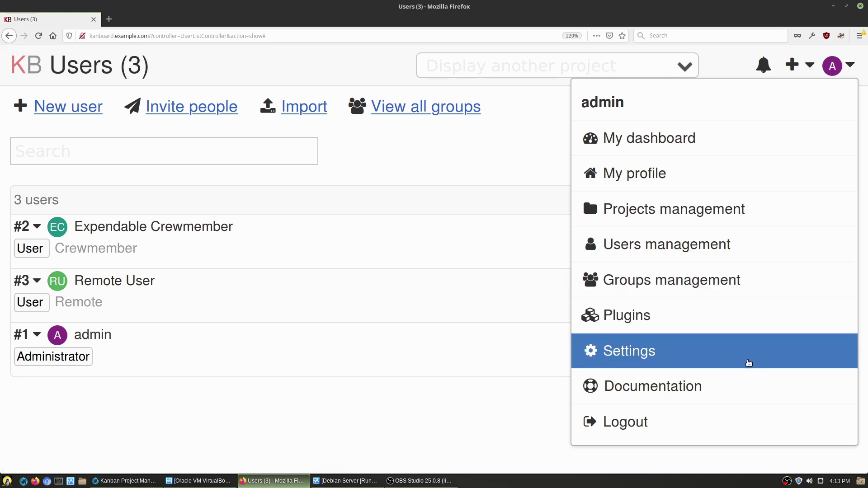
click(673, 139)
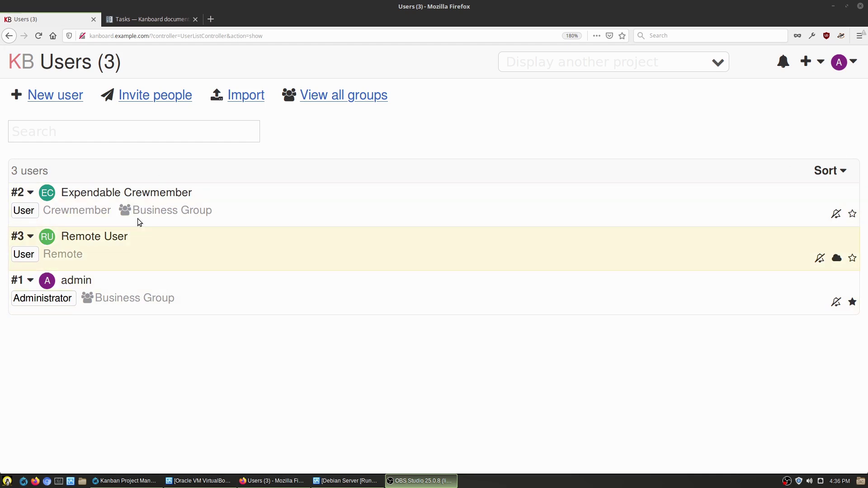
Add Remote User as a member of Business Group through groups management
click(858, 62)
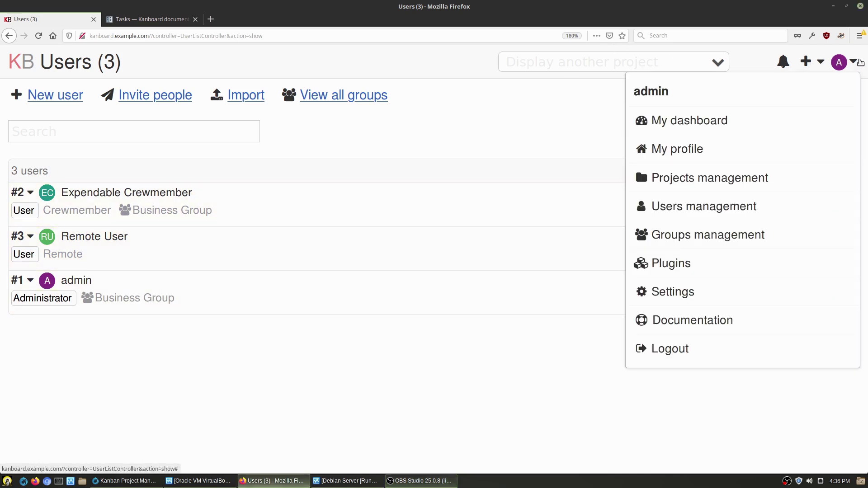
click(771, 236)
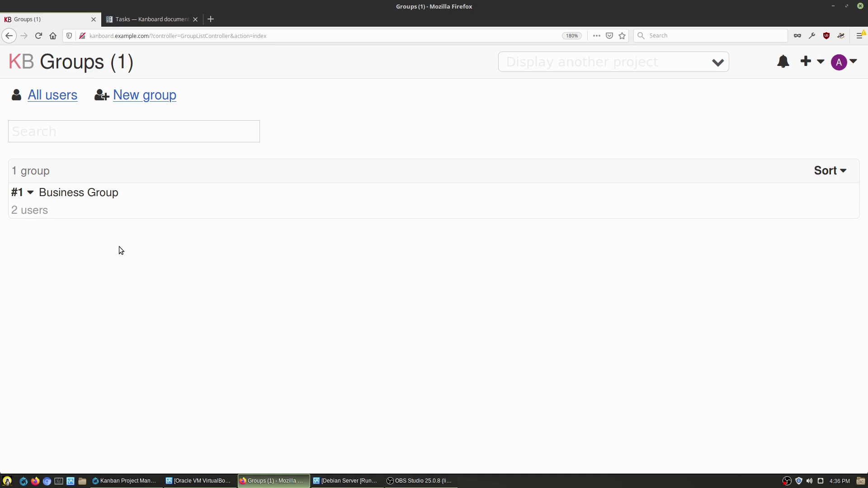
click(89, 193)
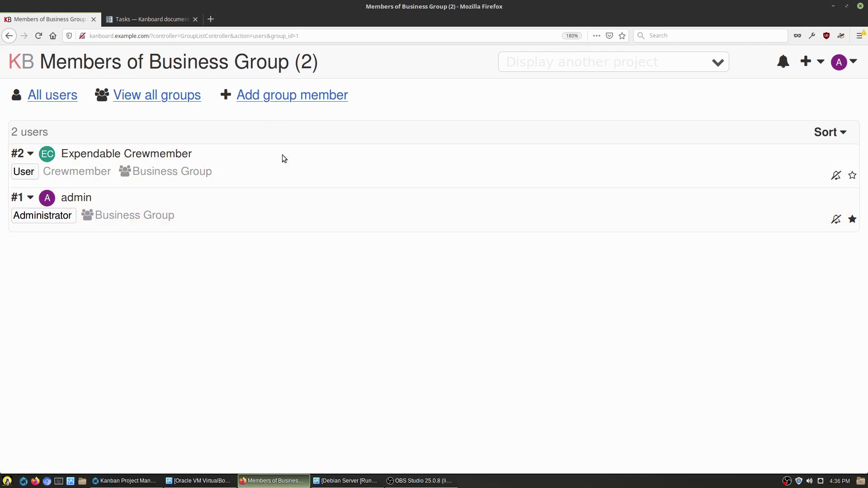
click(266, 97)
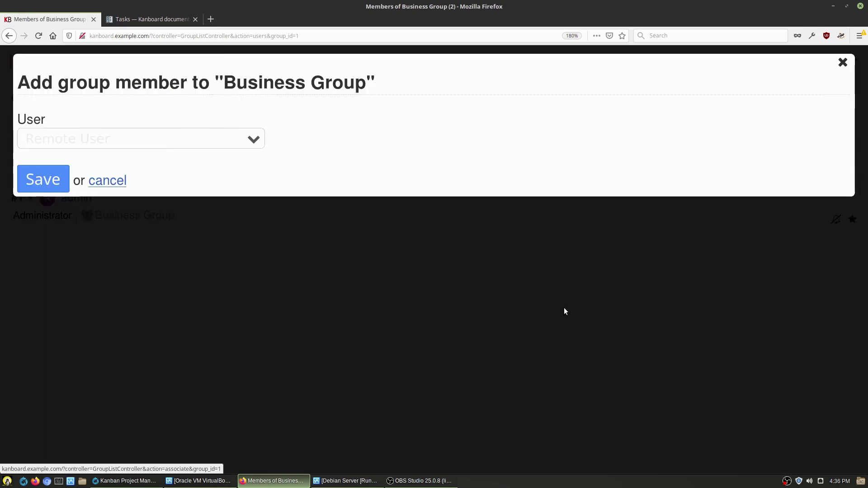
click(253, 141)
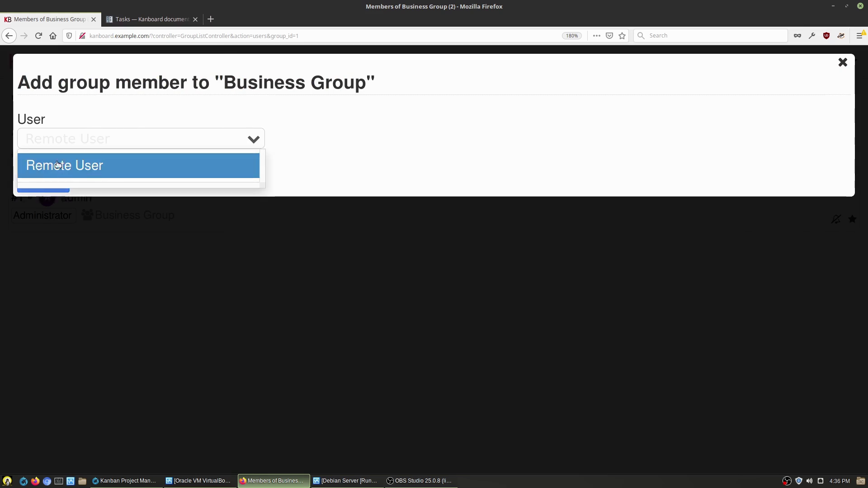
click(96, 166)
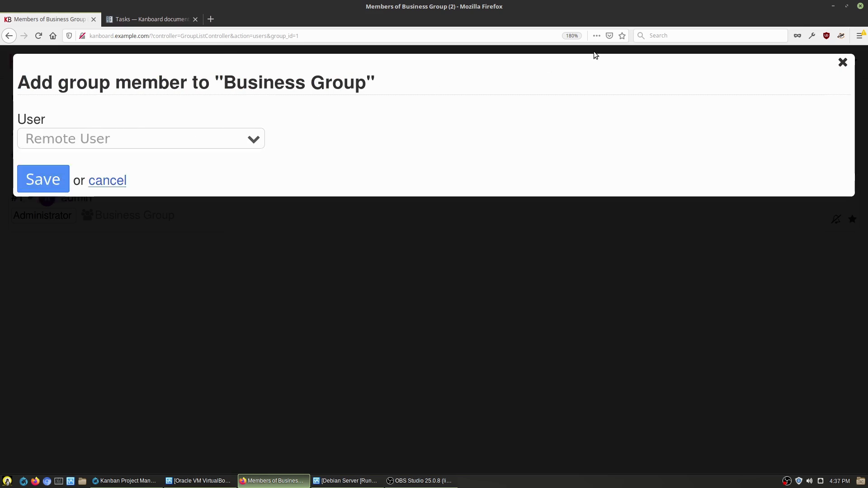
click(63, 177)
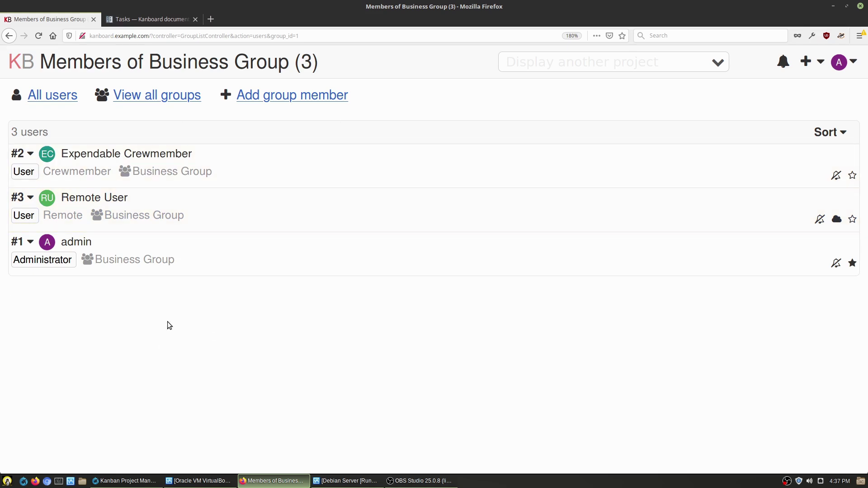
Start a new task titled Get Busy in the Backlog column of the Business Project board
click(17, 70)
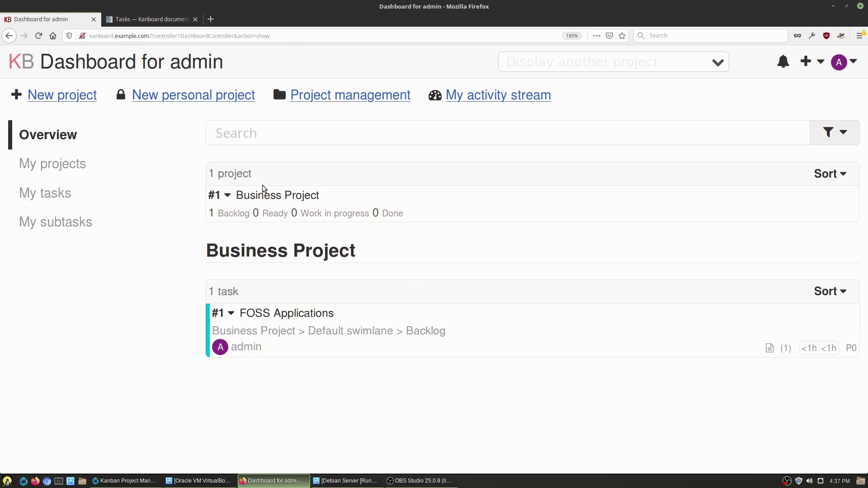
click(298, 197)
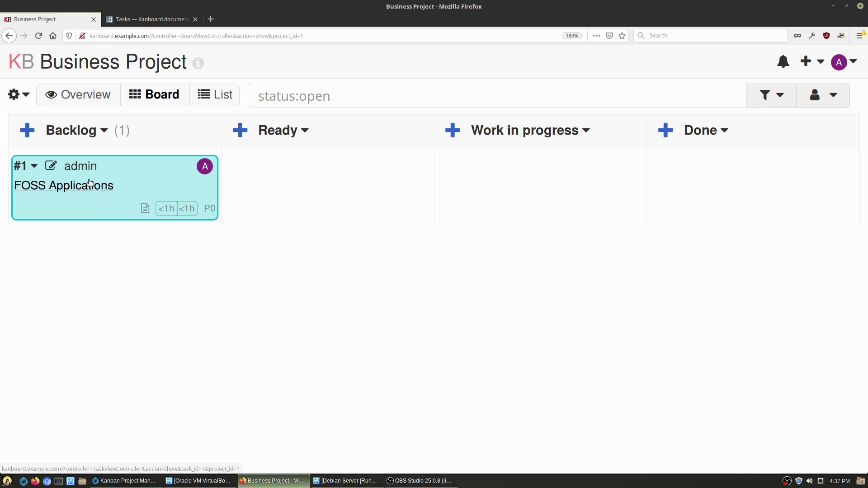
click(28, 130)
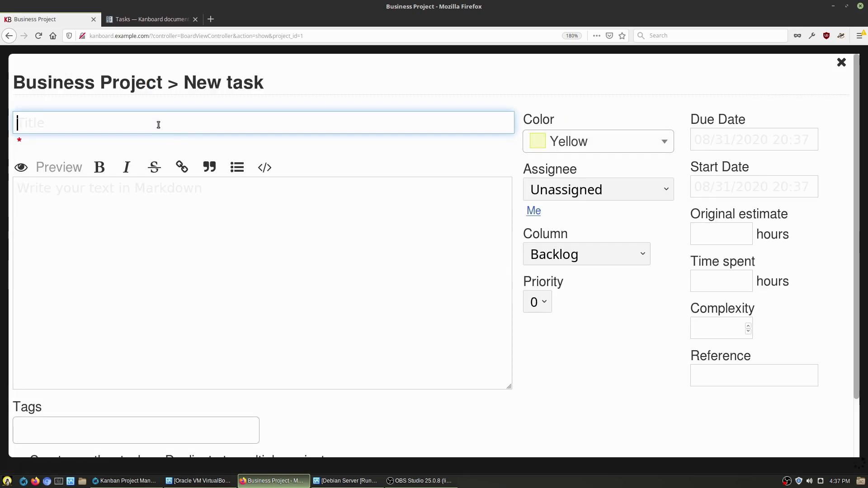
text(Get Busy)
Enter "Find something to Do" as the new task's description
click(202, 280)
text(Find somethign to do)
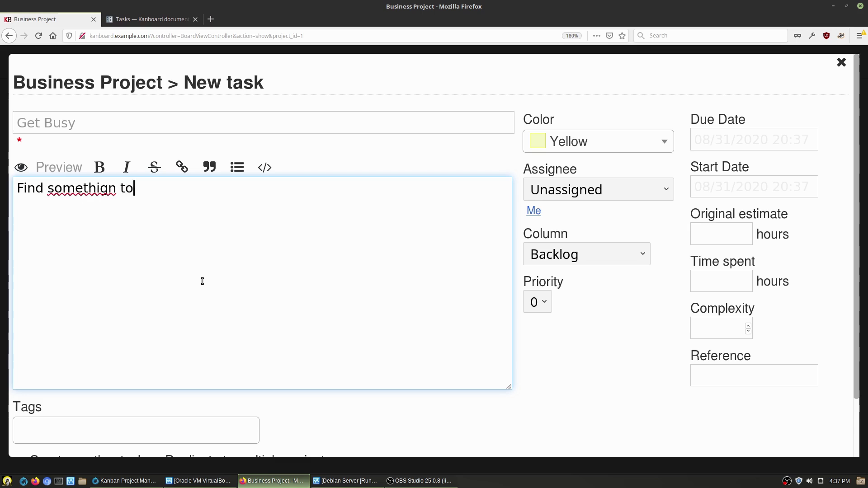
key(BackSpace)
key(BackSpace)
key(BackSpace)
key(BackSpace)
key(BackSpace)
key(BackSpace)
key(BackSpace)
key(BackSpace)
text(ng)
key(BackSpace)
text(g to Do)
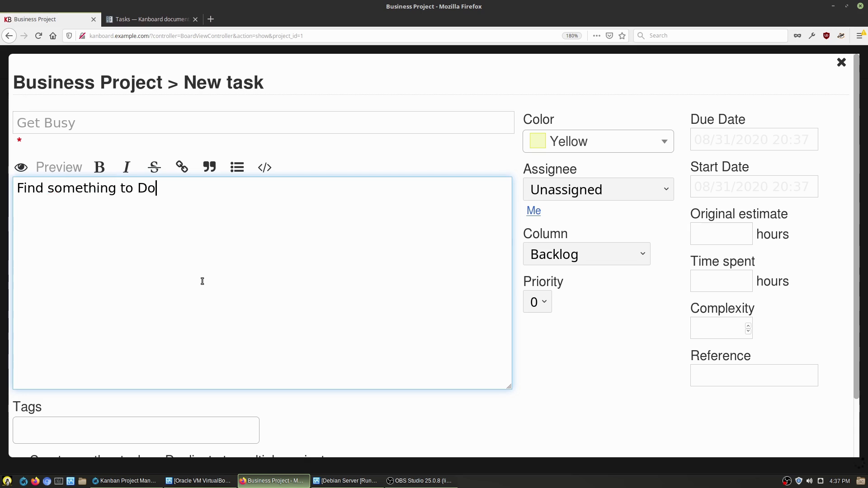
Set the new task's color to Blue and assign it to Expendable Crewmember
click(649, 141)
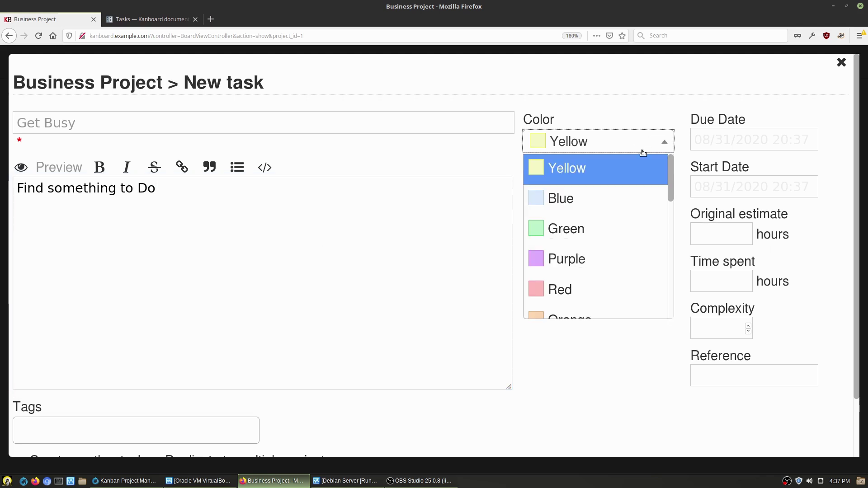
click(610, 199)
click(622, 193)
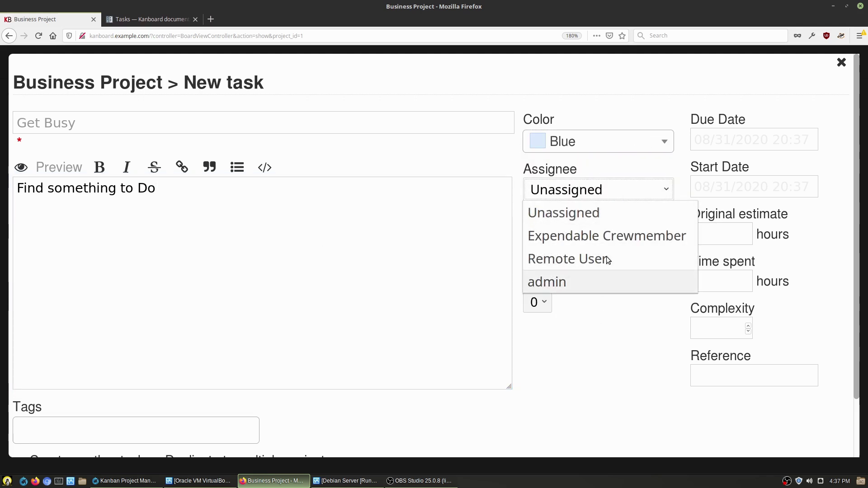
click(587, 235)
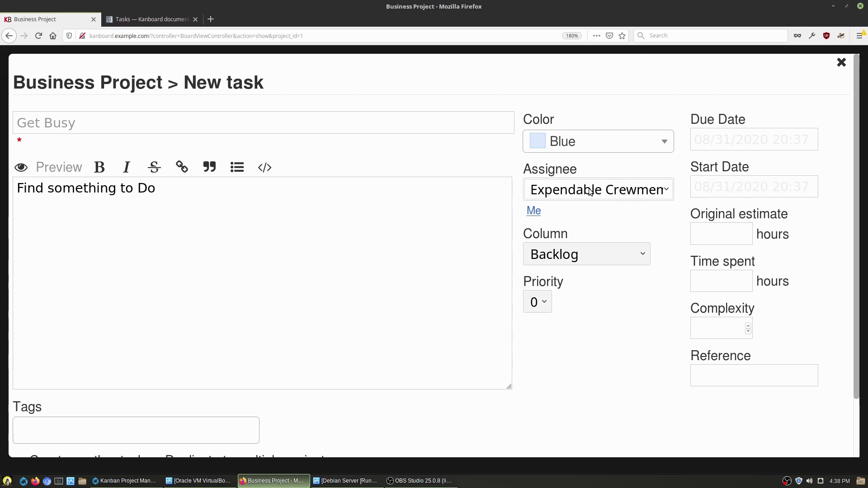
click(581, 259)
click(581, 258)
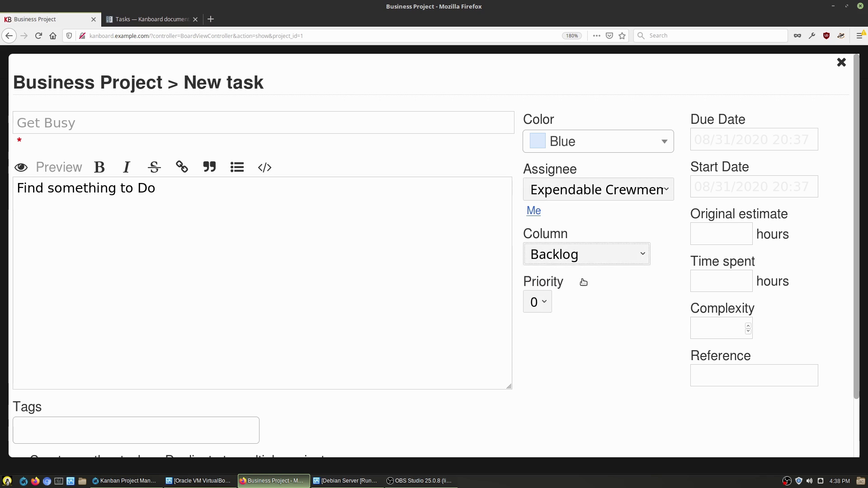
click(547, 300)
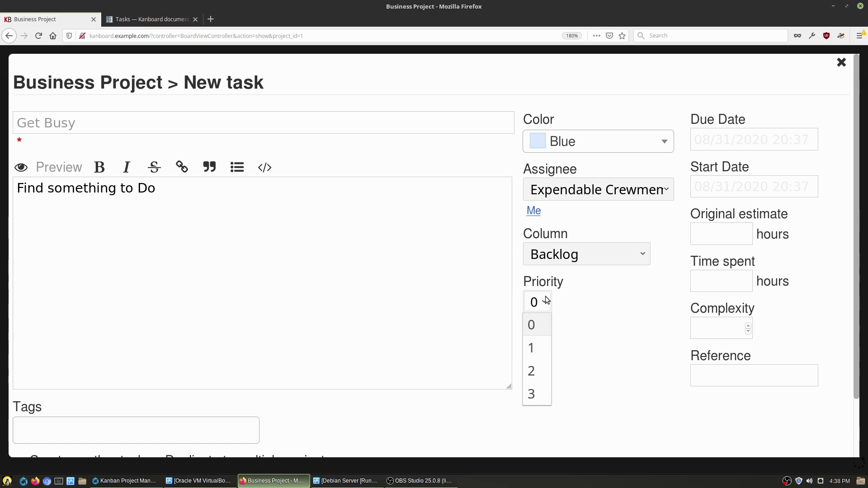
click(546, 300)
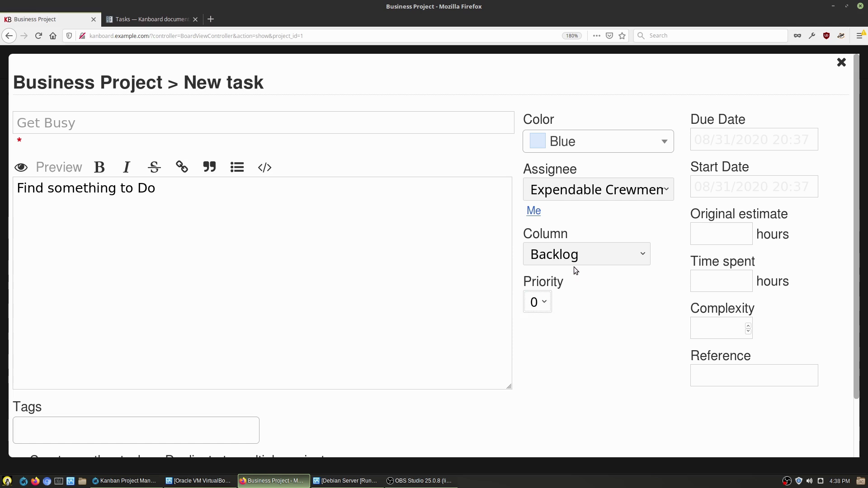
Set the task's due date to 09/07/2020 00:00 and its start date to 08/31/2020 00:00
click(734, 146)
click(850, 167)
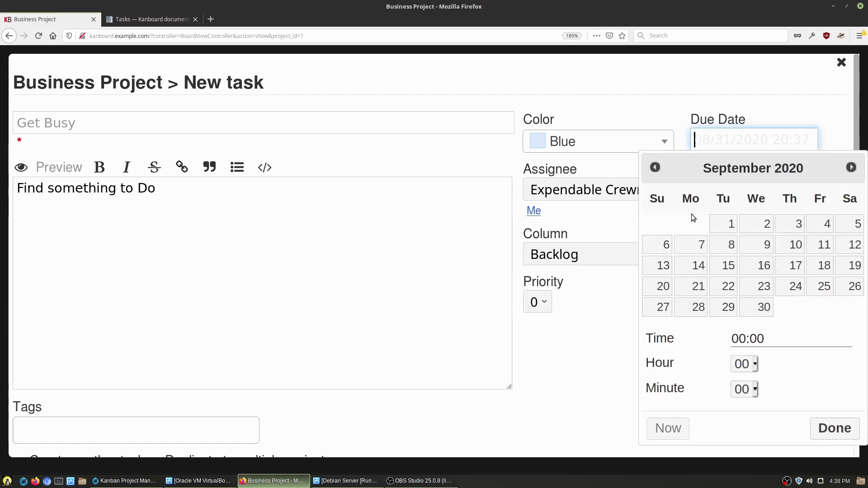
click(690, 244)
click(834, 428)
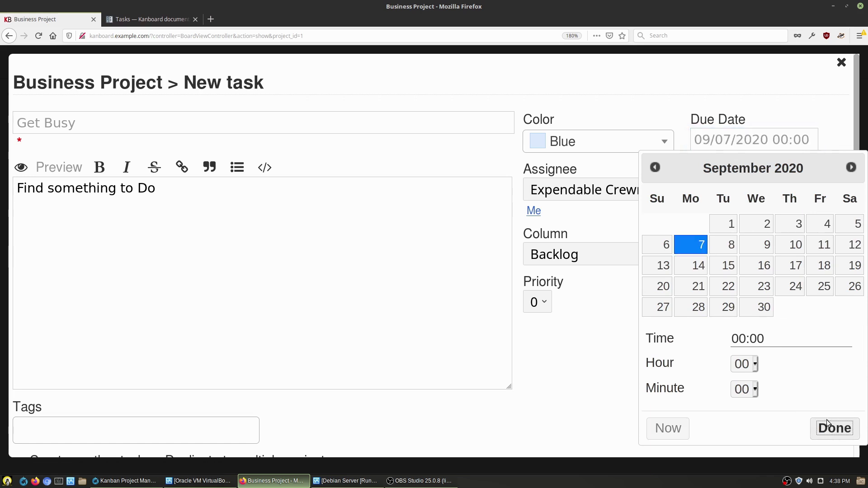
click(698, 184)
click(698, 224)
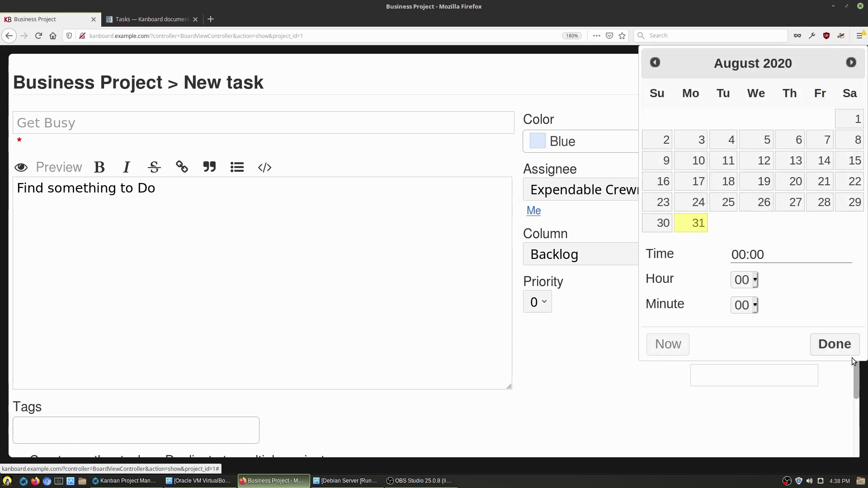
click(834, 344)
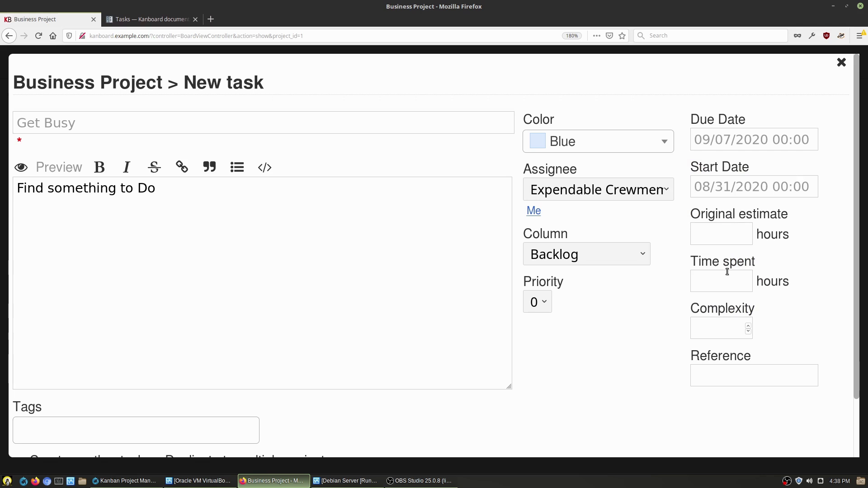
Set the task's original estimate to 10 hours and save the task
click(718, 241)
text(10)
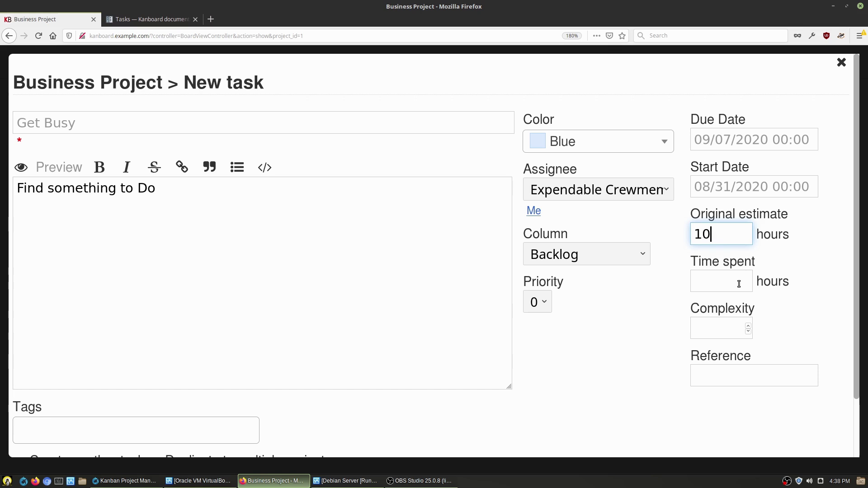
scroll(734, 348, down, 2)
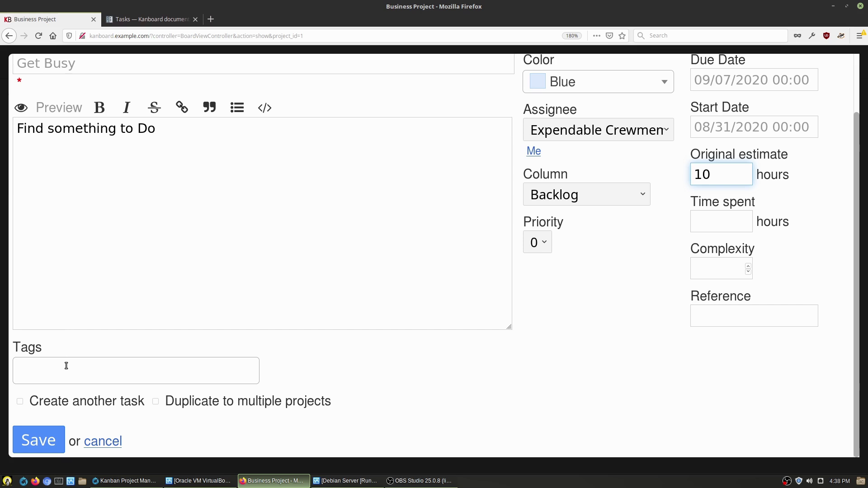
click(39, 451)
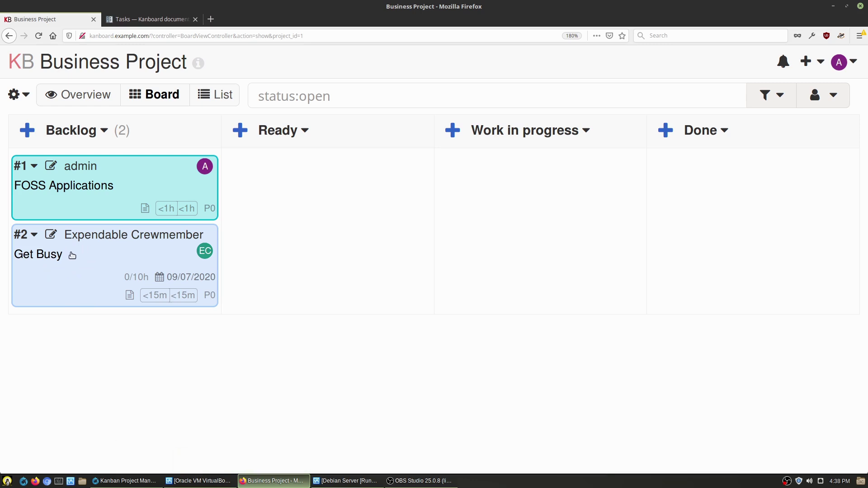
Move the Get Busy task from Backlog through Ready and Work in progress to the Done column
drag(79, 256, 325, 190)
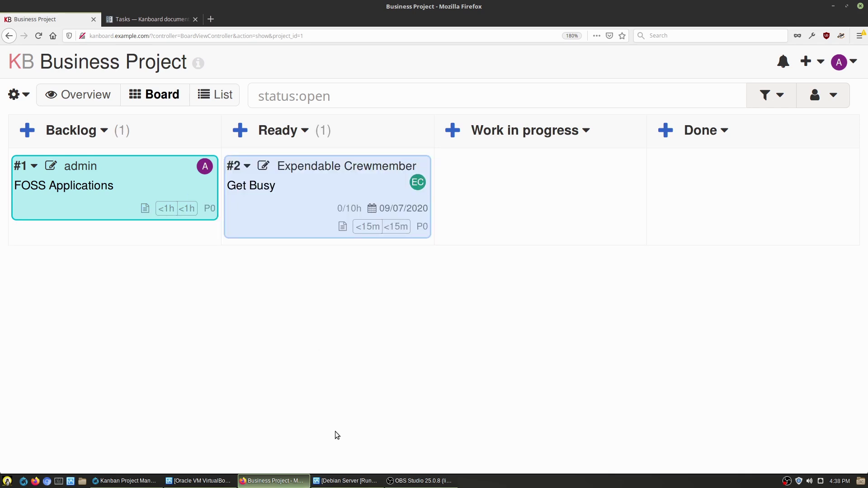
drag(305, 226, 524, 202)
drag(486, 231, 791, 175)
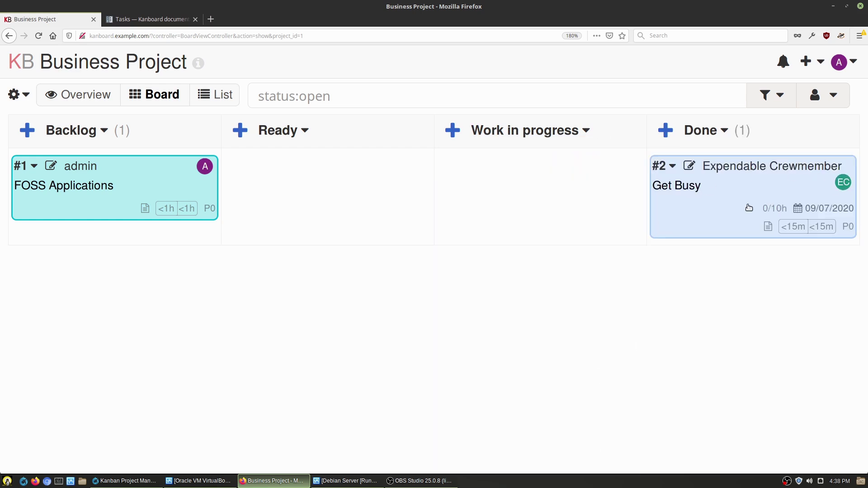
click(721, 132)
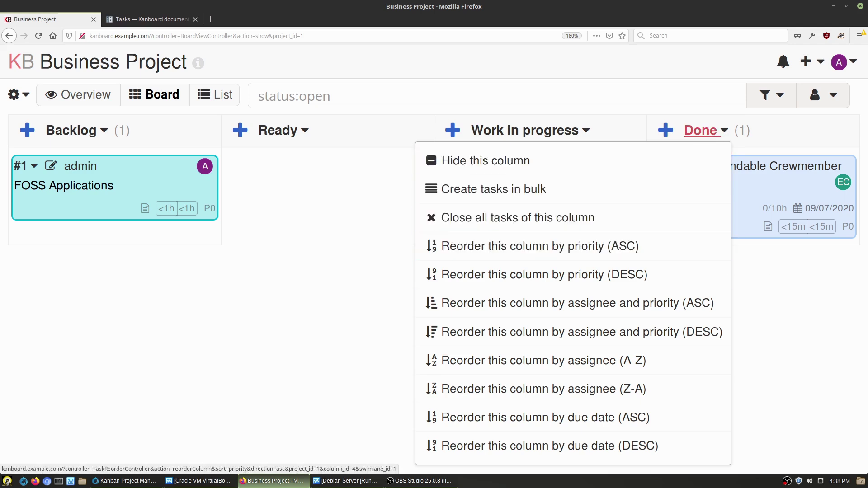
click(777, 329)
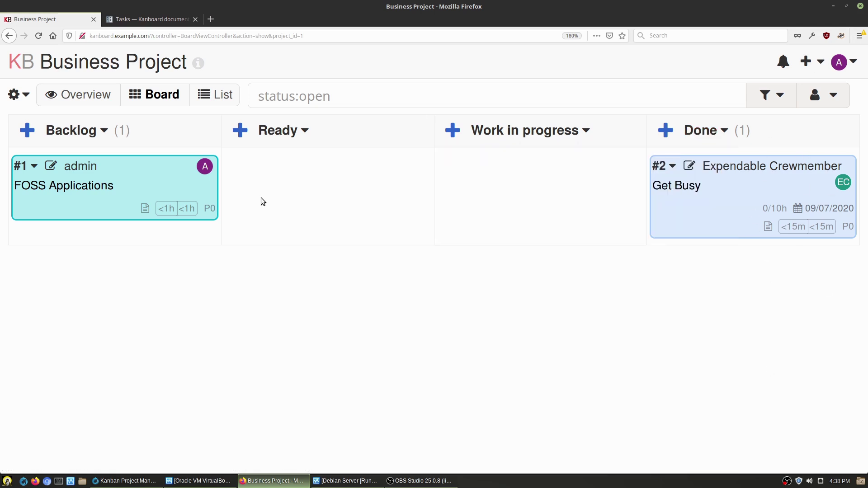
Return to the dashboard, view the My projects list and go back to the Overview
click(19, 61)
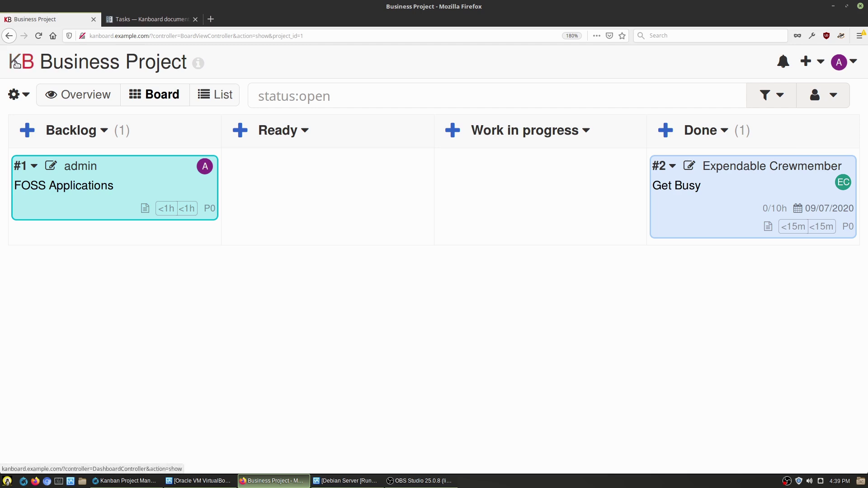
click(54, 166)
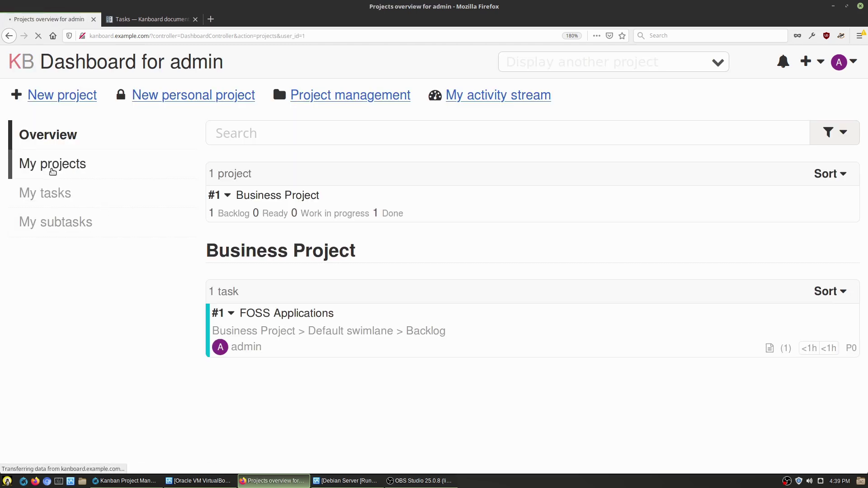
click(45, 134)
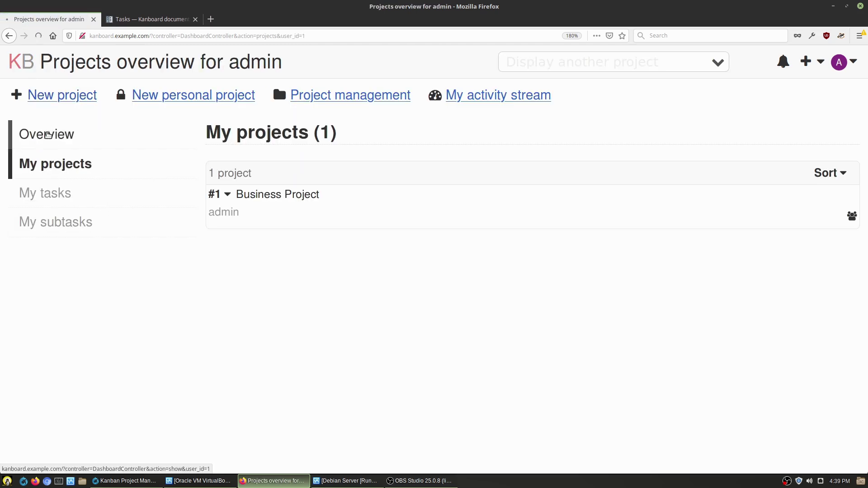
Create a project named New Project with the identifier project
click(53, 95)
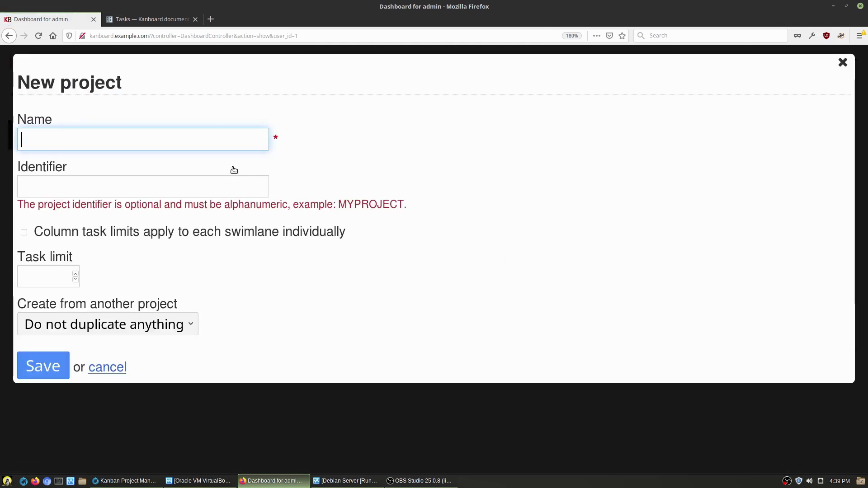
text(New Project)
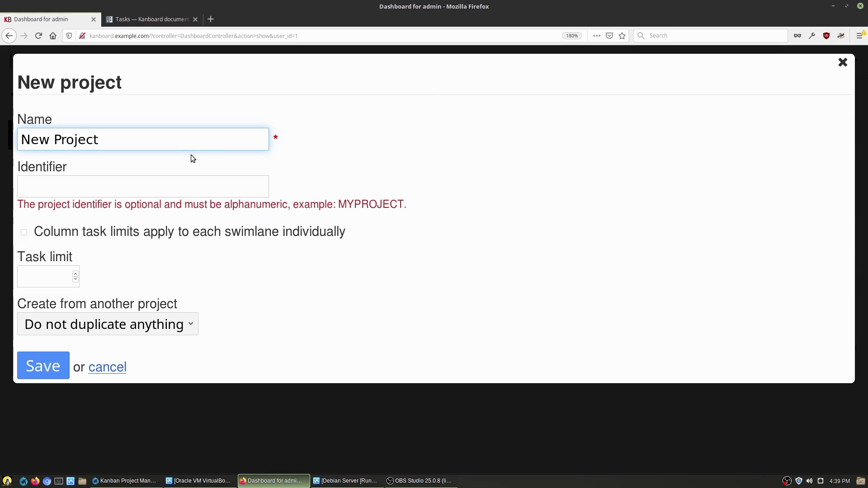
click(154, 184)
text(roject)
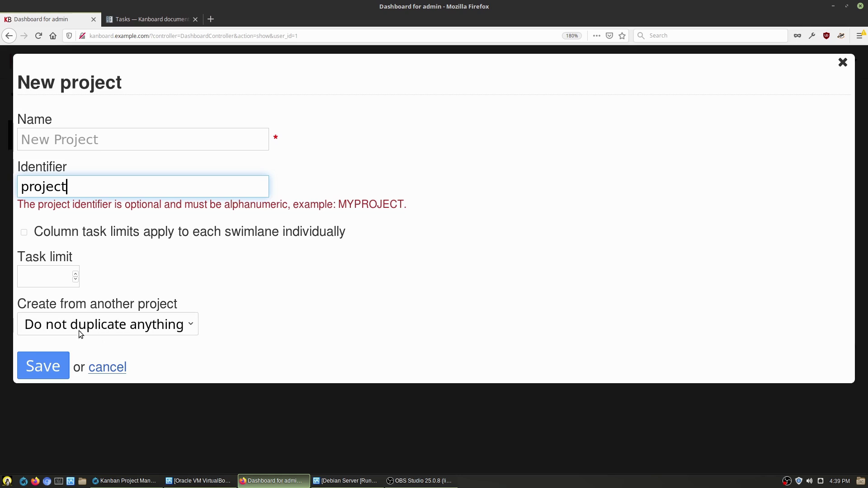
click(58, 365)
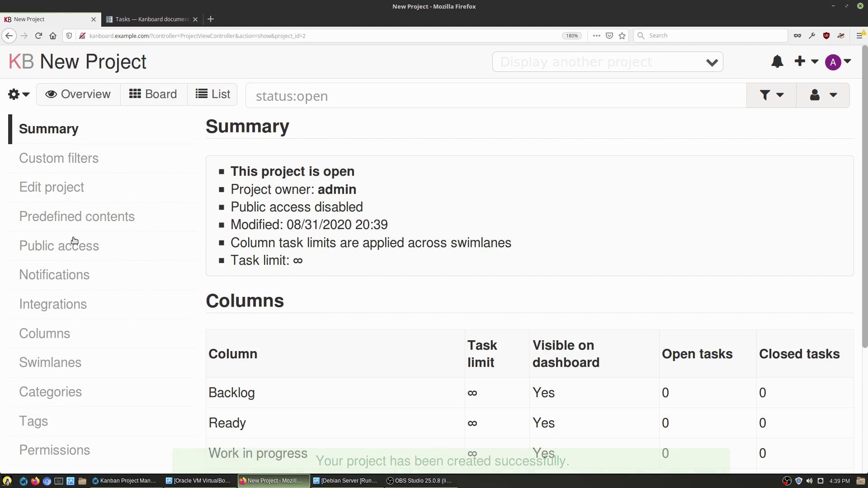
scroll(221, 252, down, 3)
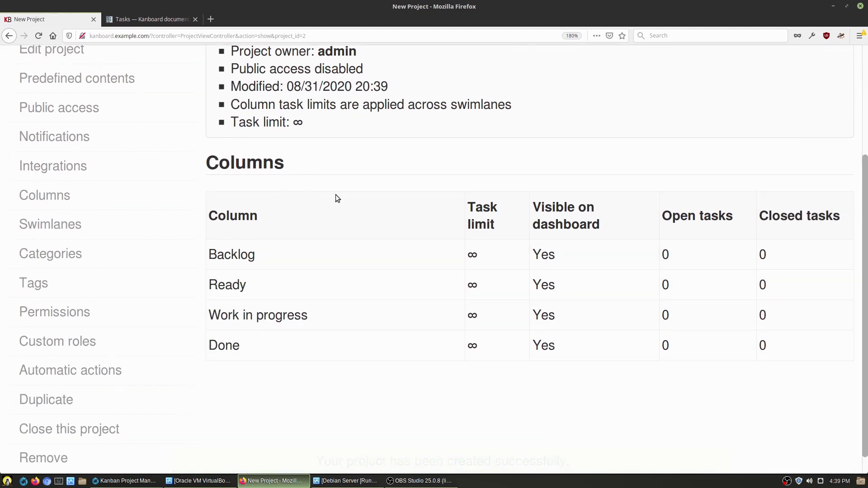
click(85, 313)
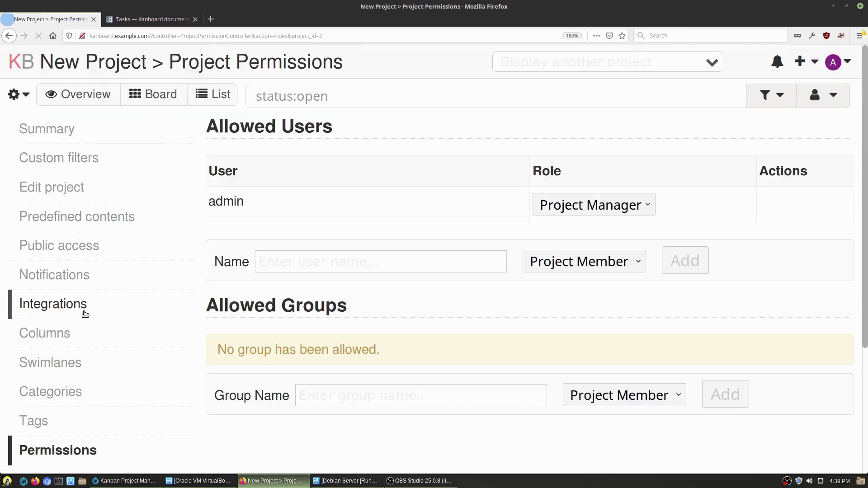
scroll(379, 322, down, 3)
click(360, 265)
text(Bus)
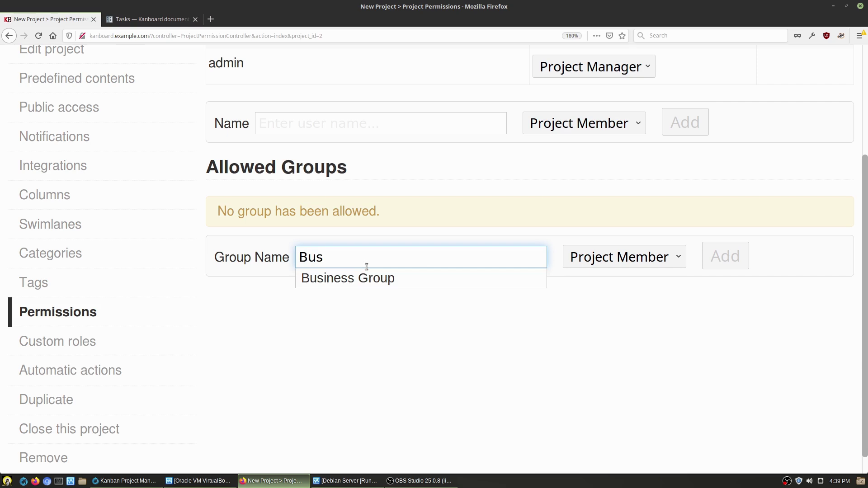
click(406, 372)
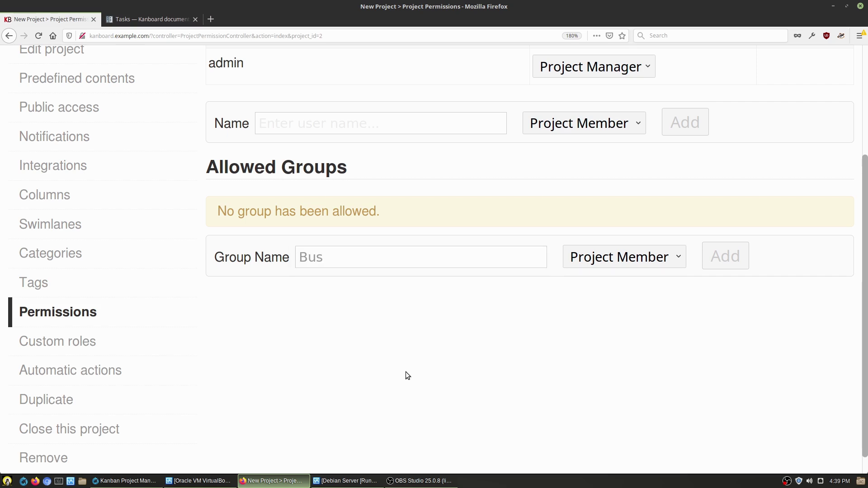
scroll(406, 371, up, 3)
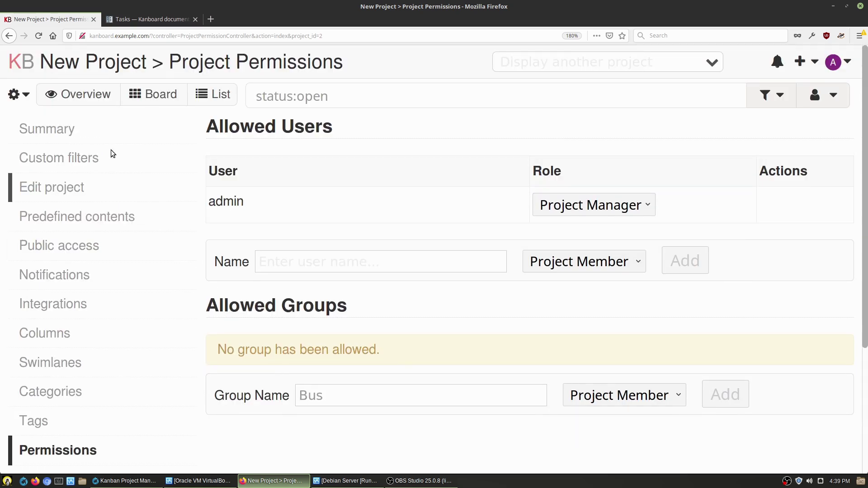
Open the New Project board from the dashboard and start a Backlog task titled New Task with the description Task
click(28, 66)
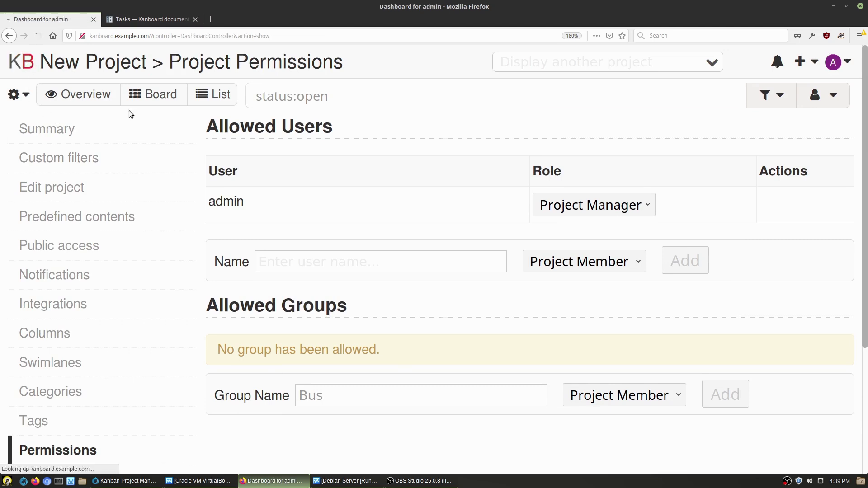
click(252, 232)
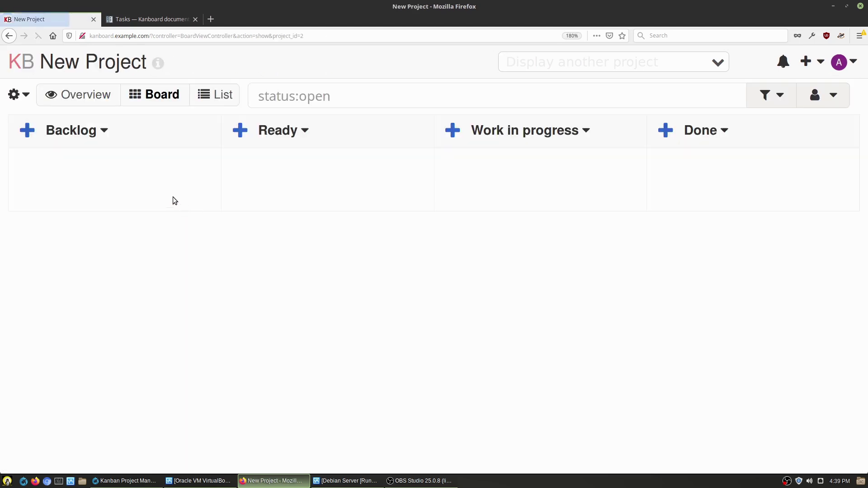
click(26, 131)
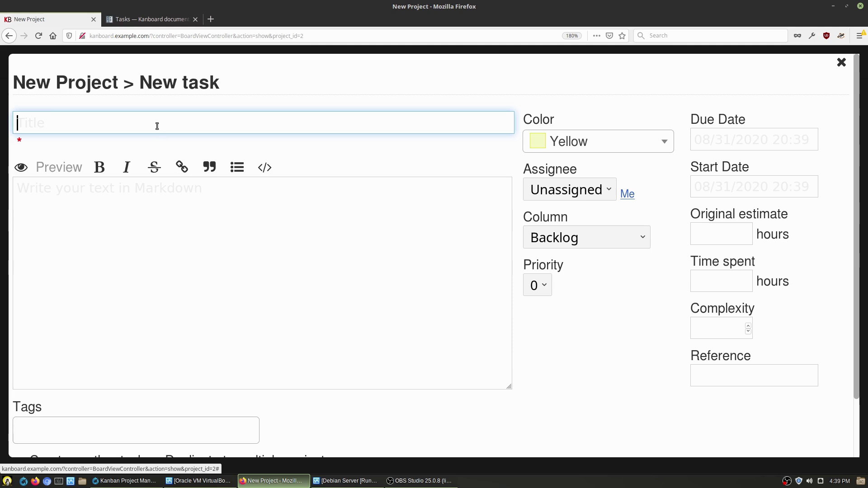
text(New Task)
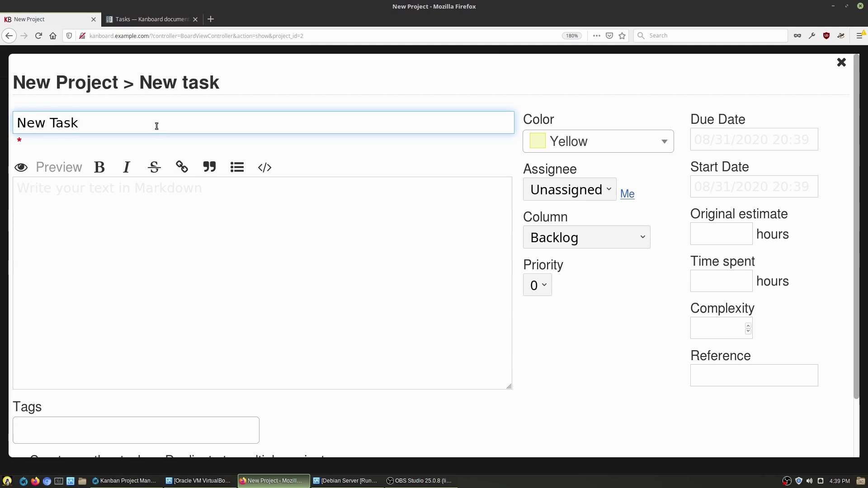
click(140, 243)
text(Test)
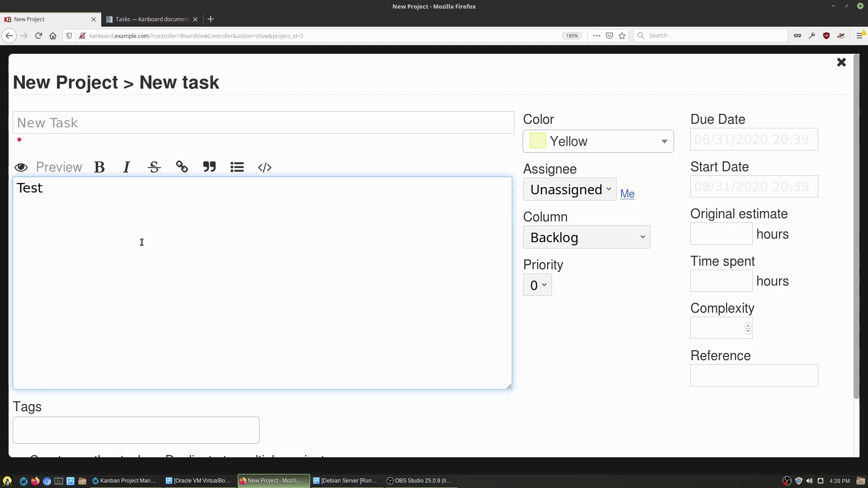
key(BackSpace)
key(BackSpace)
text(ask)
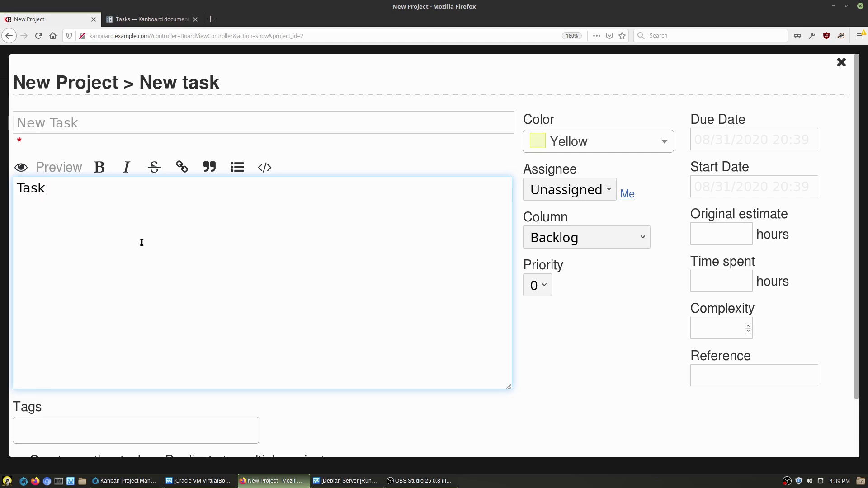
Check the available assignees, leave the task unassigned and save it
click(592, 192)
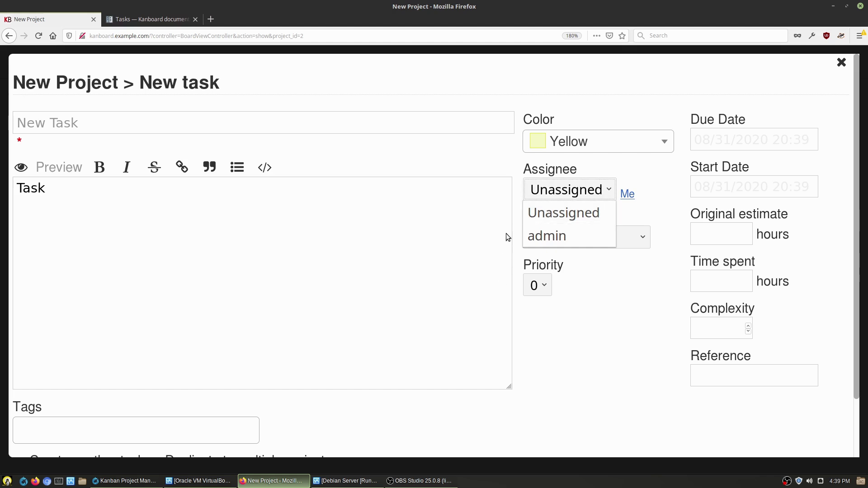
click(613, 341)
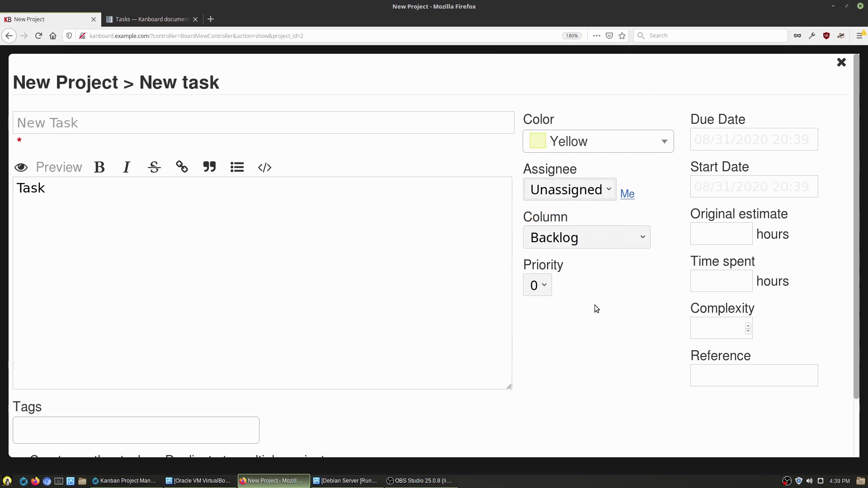
scroll(105, 439, down, 2)
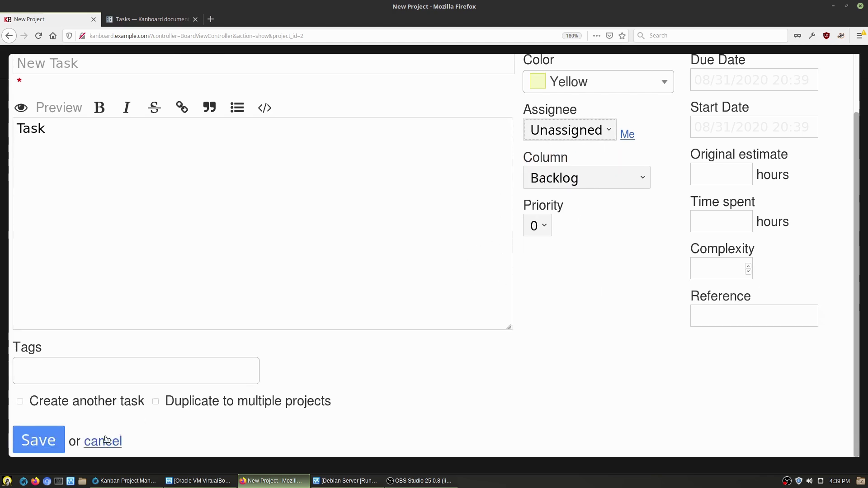
click(54, 440)
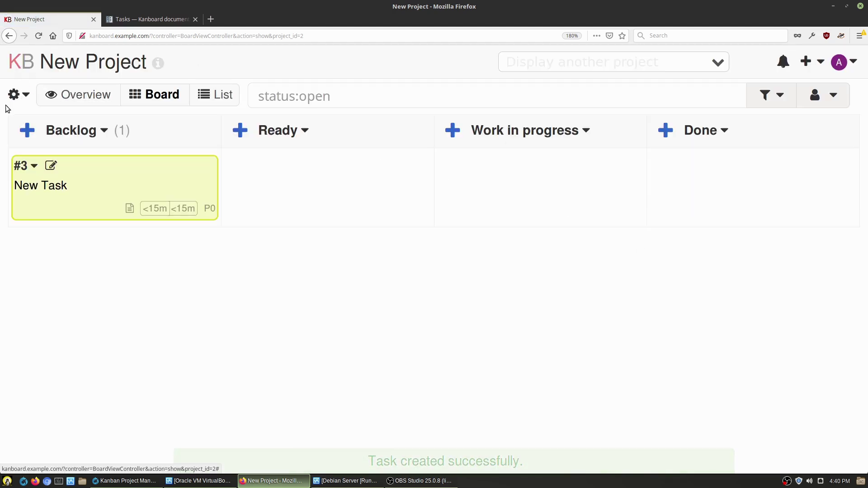
Allow Business Group as Project Member in New Project's permissions
click(25, 96)
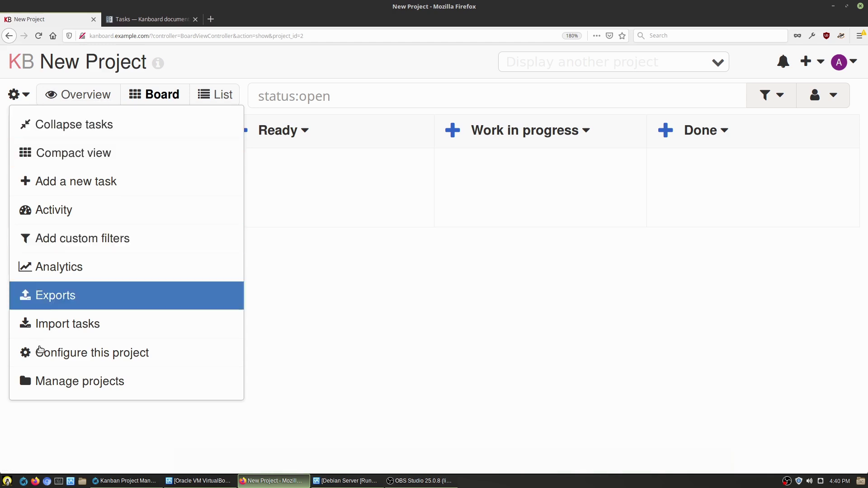
click(78, 362)
scroll(101, 164, down, 4)
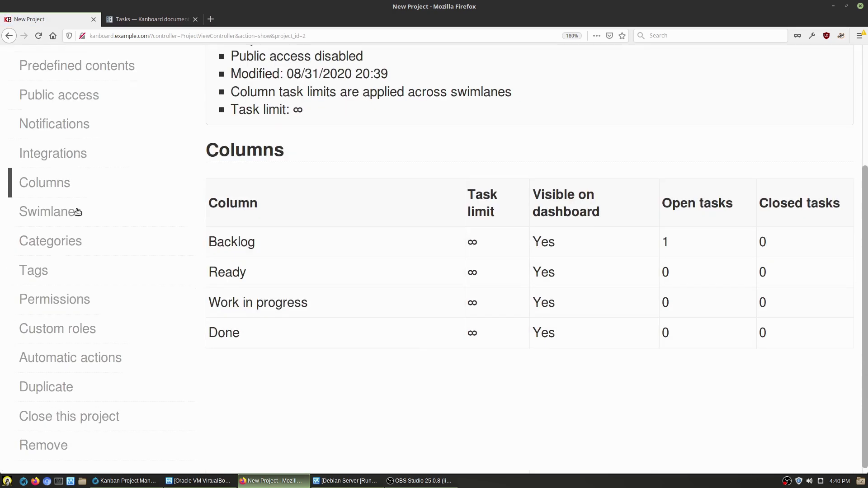
click(53, 290)
click(356, 399)
text(Bus)
click(354, 414)
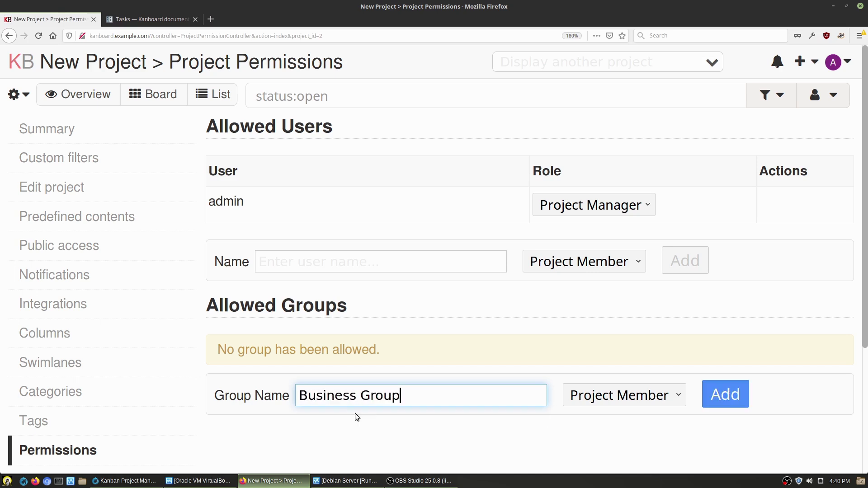
click(721, 395)
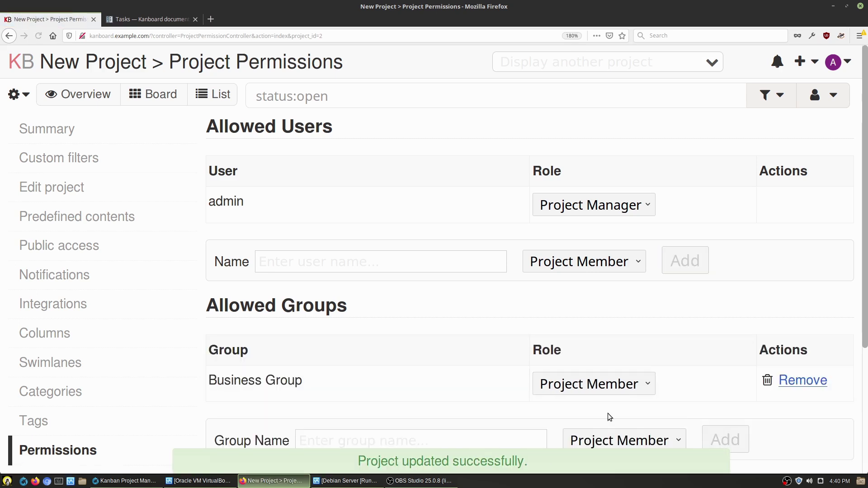
scroll(607, 413, down, 3)
scroll(441, 379, down, 1)
scroll(310, 376, up, 4)
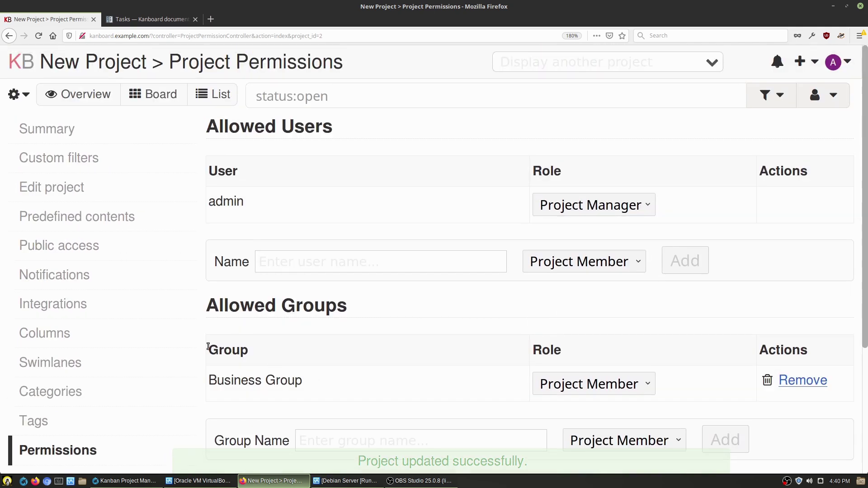
Open New Task from New Project in the My projects list, assign it to the Business Group member and save it
click(15, 64)
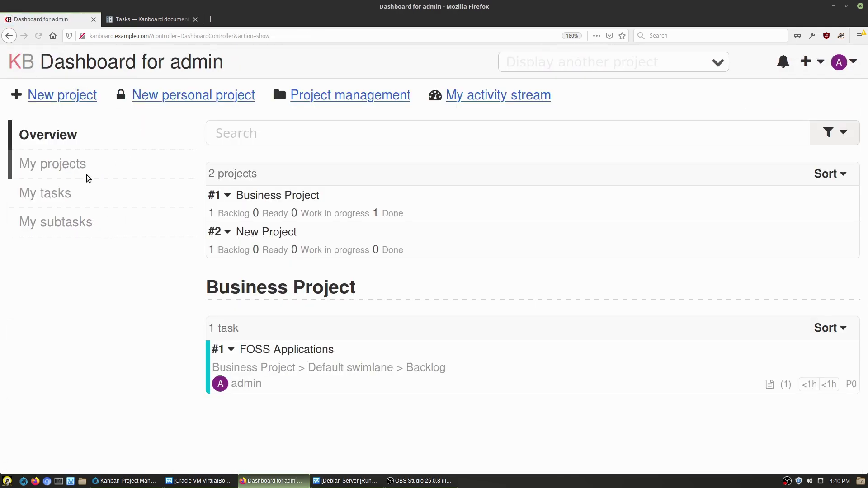
click(53, 166)
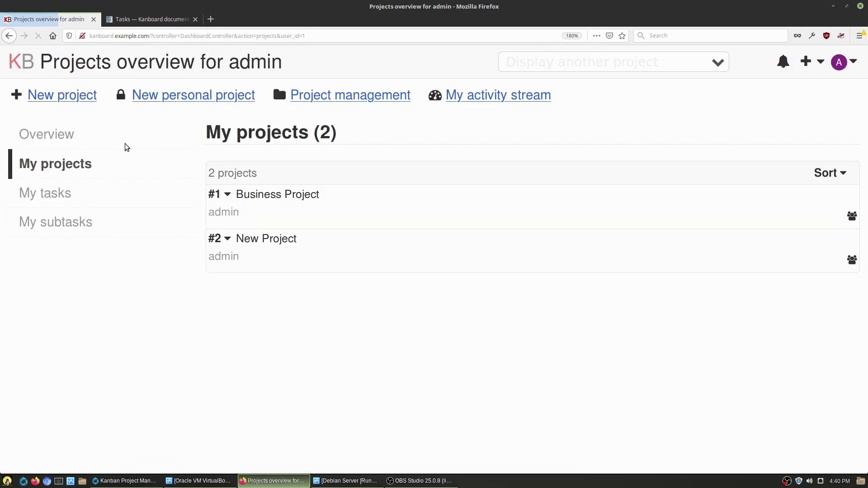
click(271, 240)
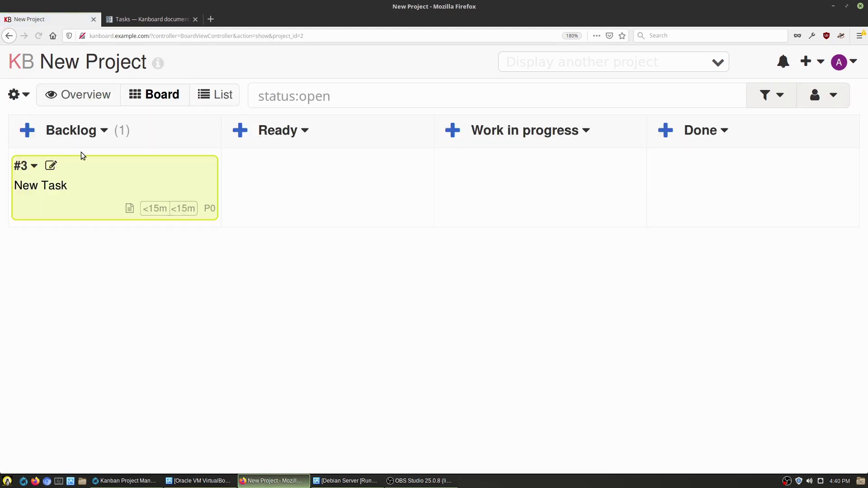
click(52, 186)
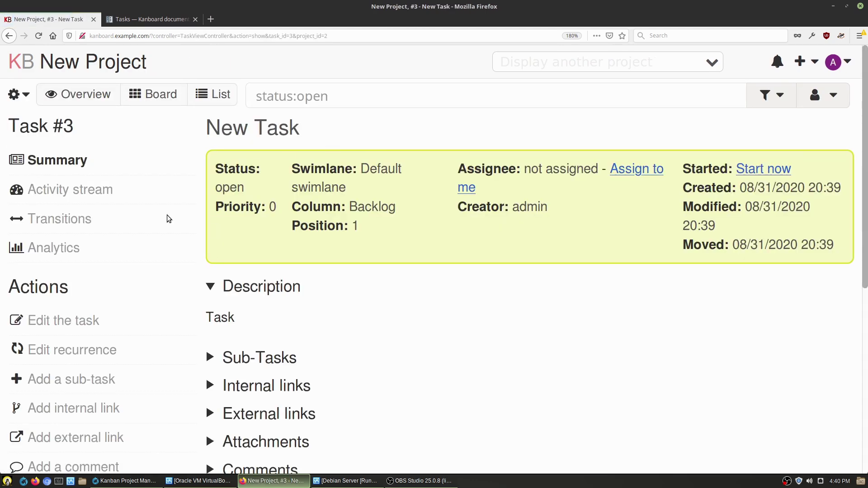
click(65, 323)
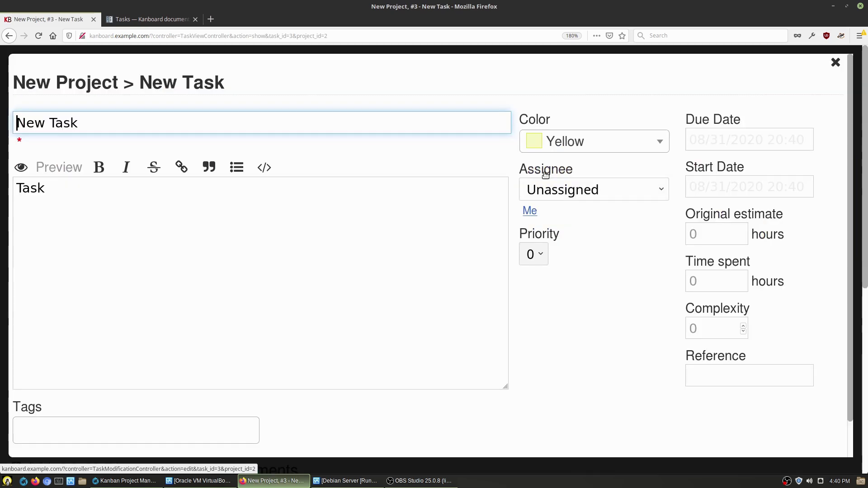
click(587, 189)
click(611, 236)
scroll(567, 286, down, 1)
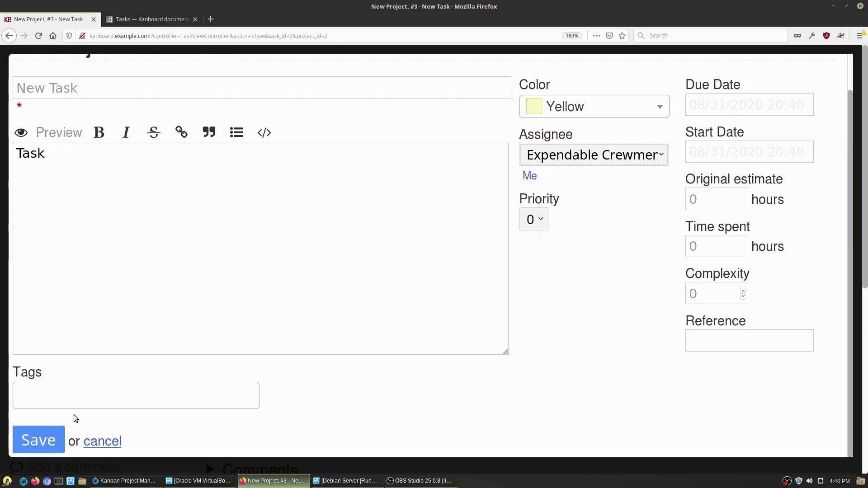
click(39, 439)
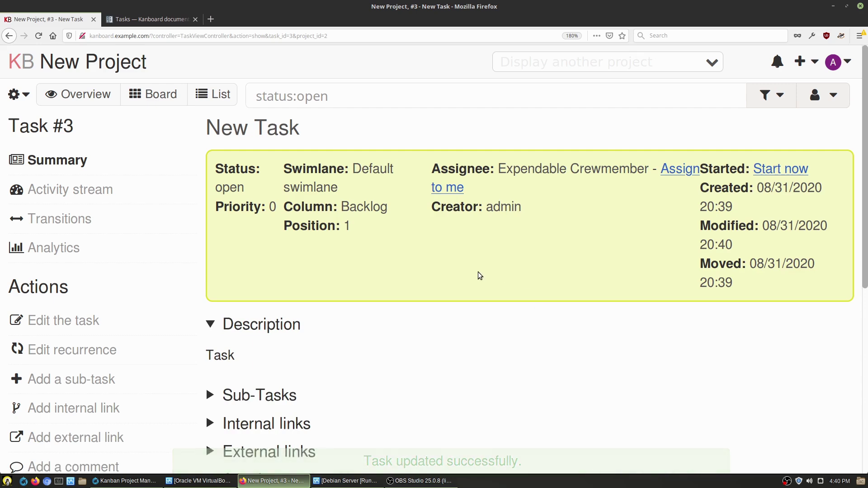
scroll(479, 272, down, 6)
scroll(453, 287, up, 6)
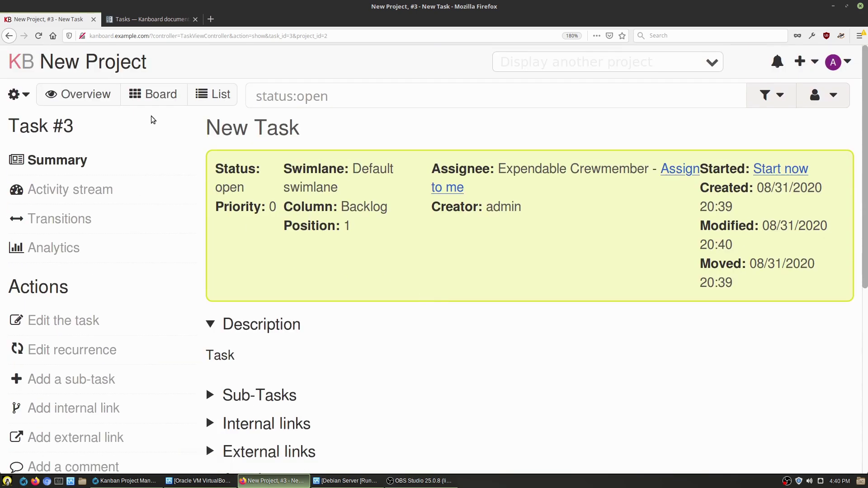
Return to the New Project board through the dashboard and move New Task from Backlog to Done
click(21, 61)
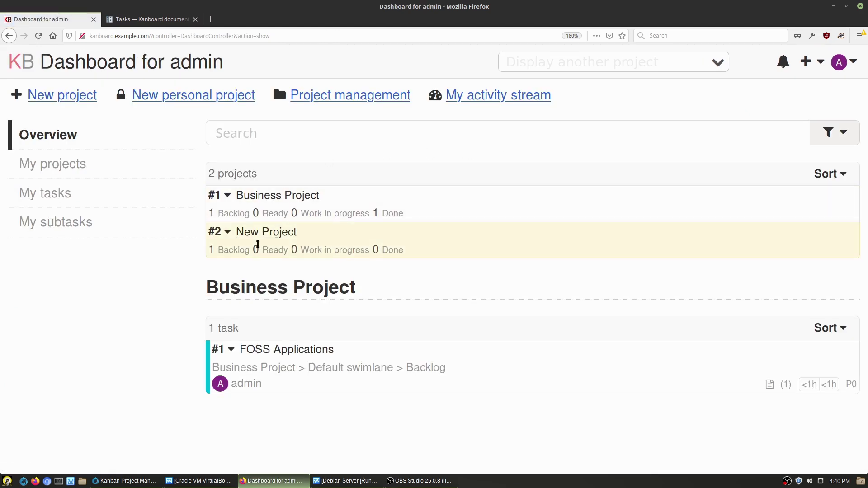
click(261, 232)
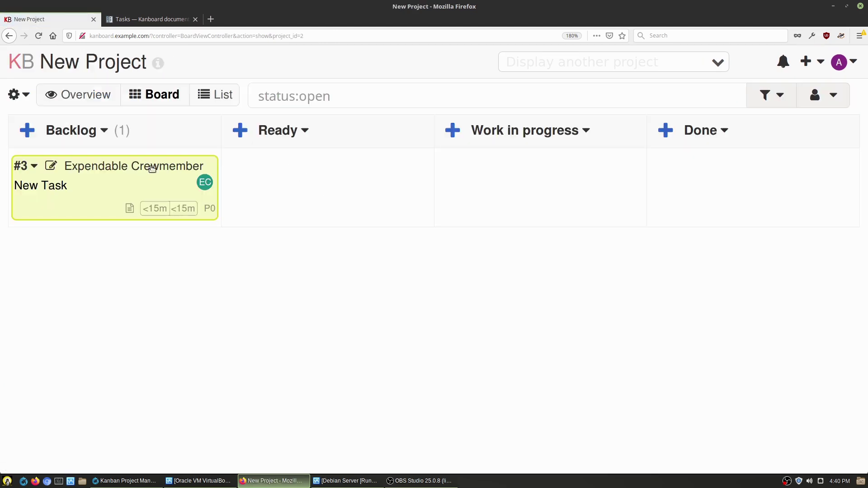
drag(118, 180, 661, 172)
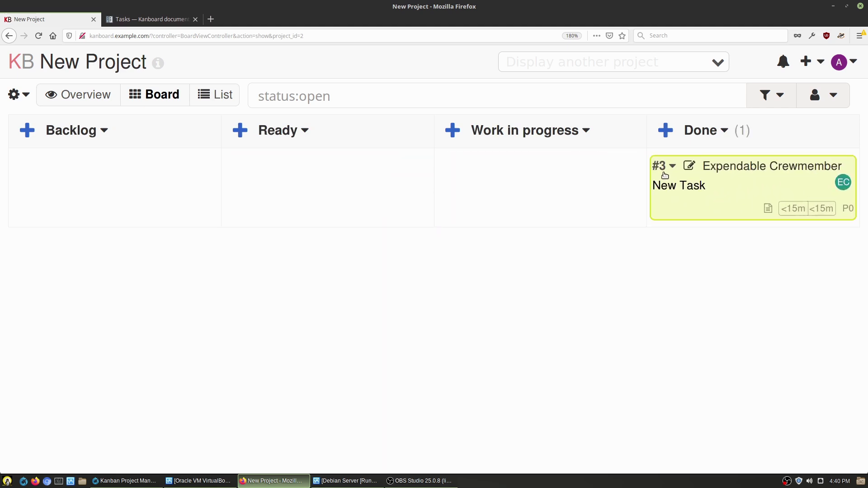
click(854, 61)
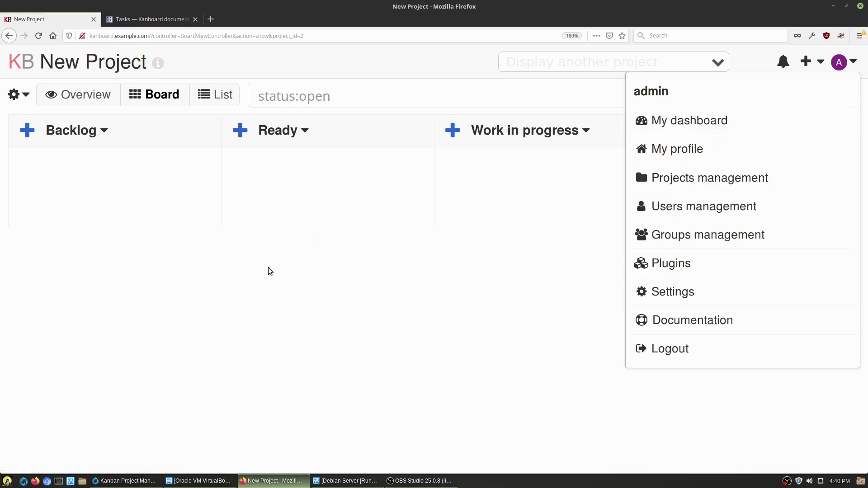
click(116, 172)
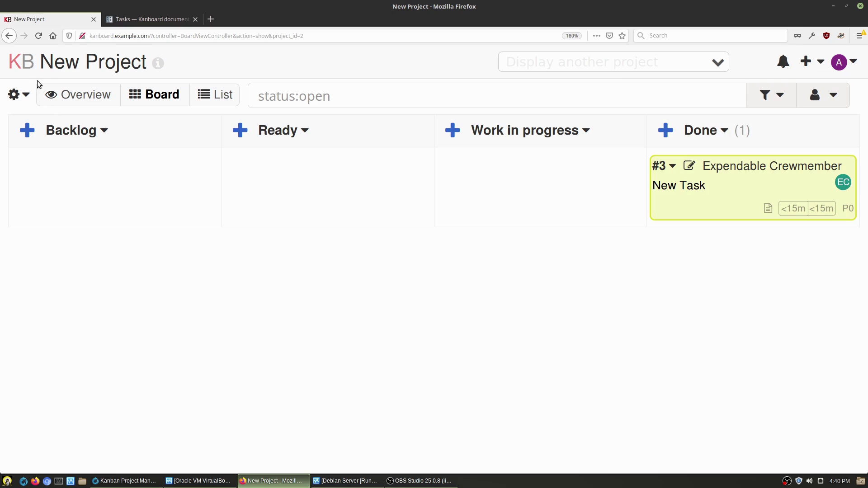
Return to the dashboard, go to the Business Project board and open its FOSS Applications task
click(21, 63)
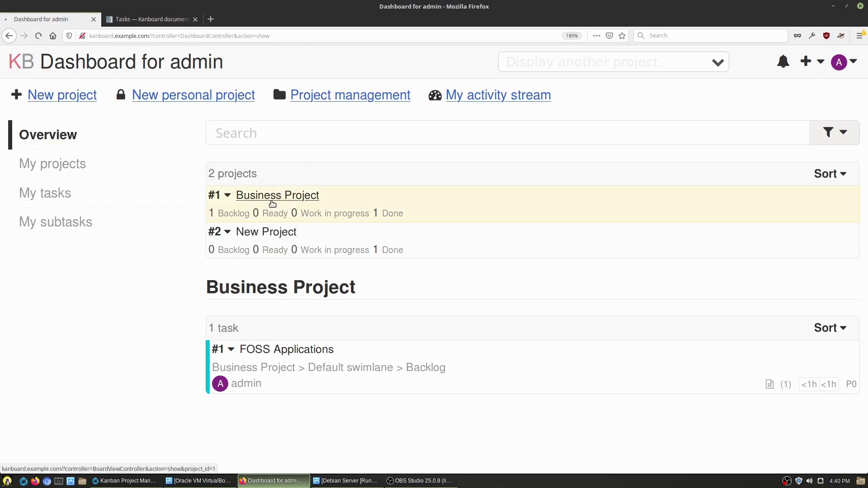
click(272, 204)
click(97, 186)
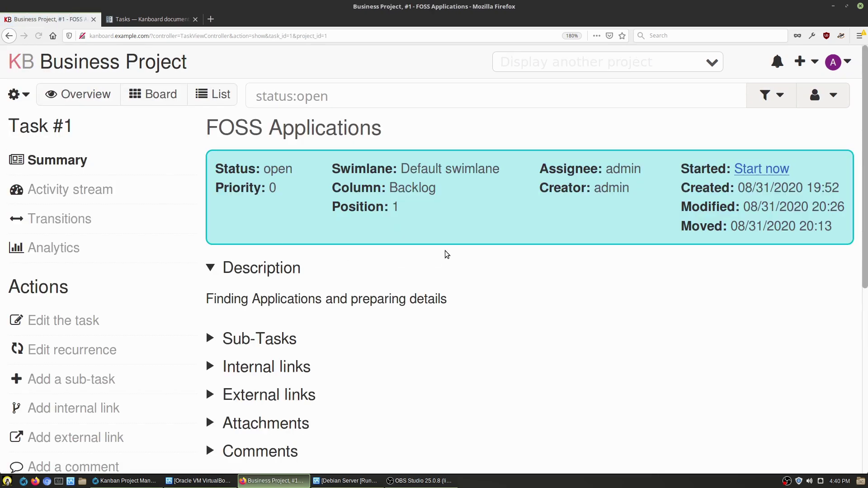
Expand the Attachments and External links sections of the FOSS Applications task and review the actions available for the task
scroll(430, 260, down, 6)
scroll(269, 180, up, 3)
click(274, 270)
click(268, 246)
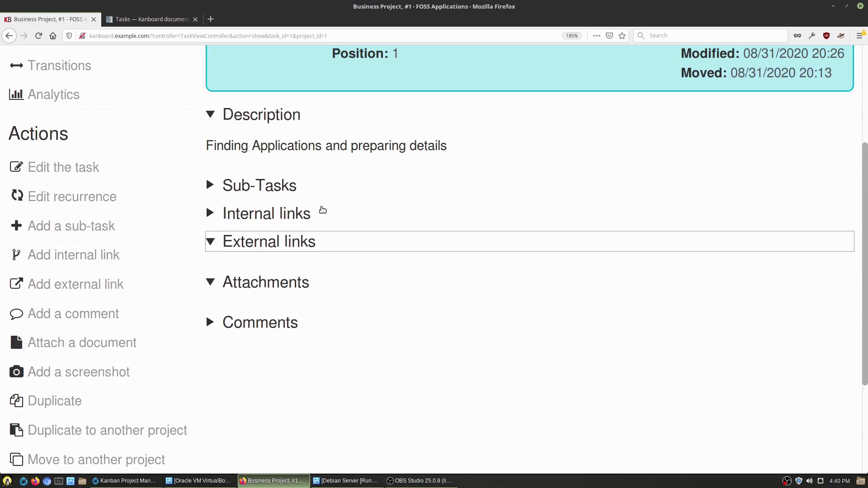
scroll(317, 213, up, 3)
scroll(88, 284, down, 5)
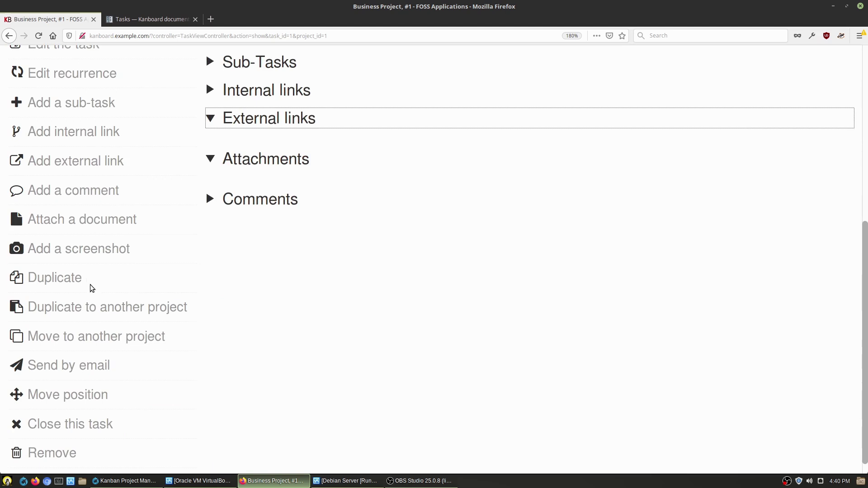
scroll(89, 365, down, 1)
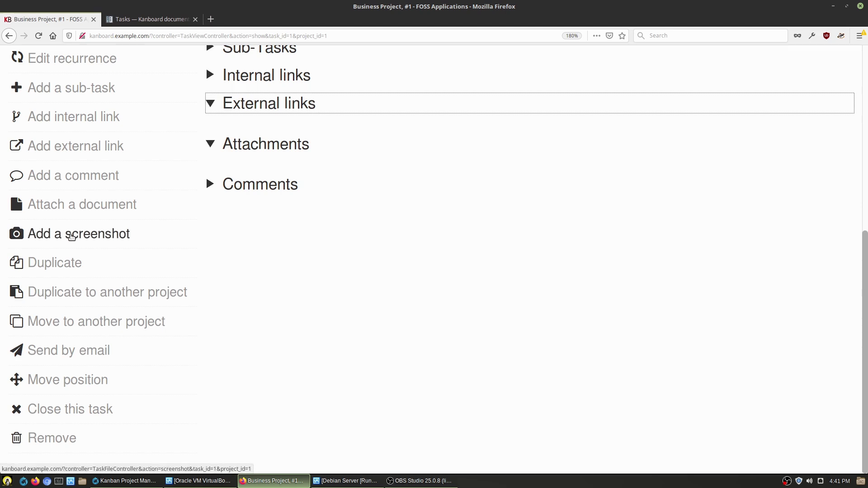
scroll(71, 236, up, 3)
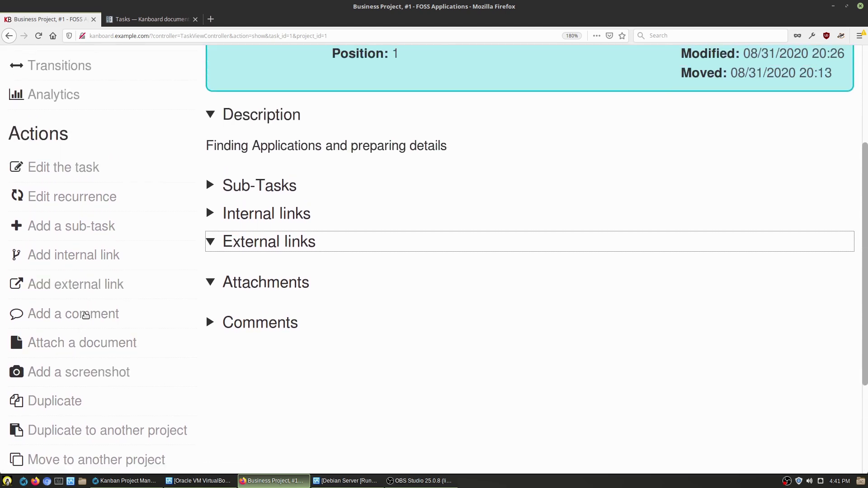
scroll(81, 246, up, 3)
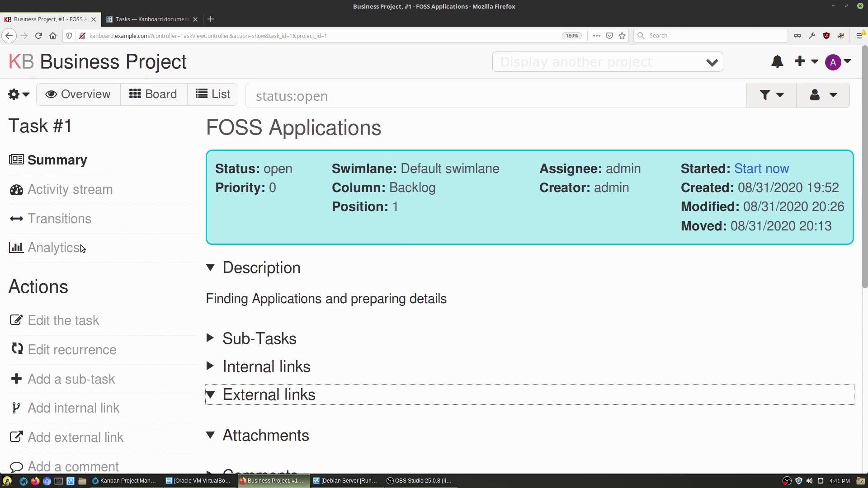
click(803, 64)
click(855, 107)
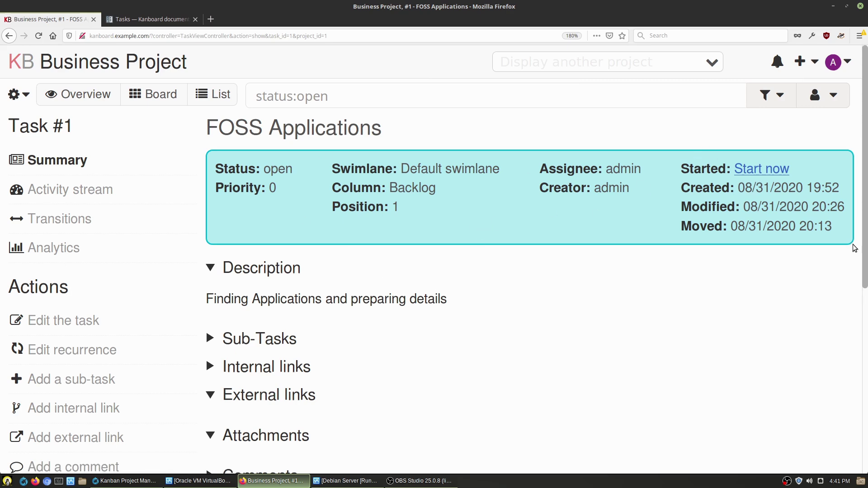
scroll(566, 264, down, 5)
scroll(566, 264, up, 5)
key(alt+Tab)
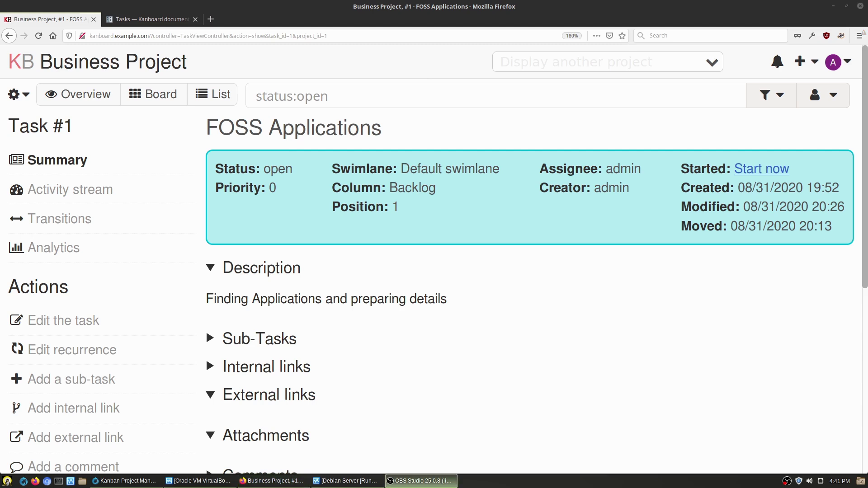